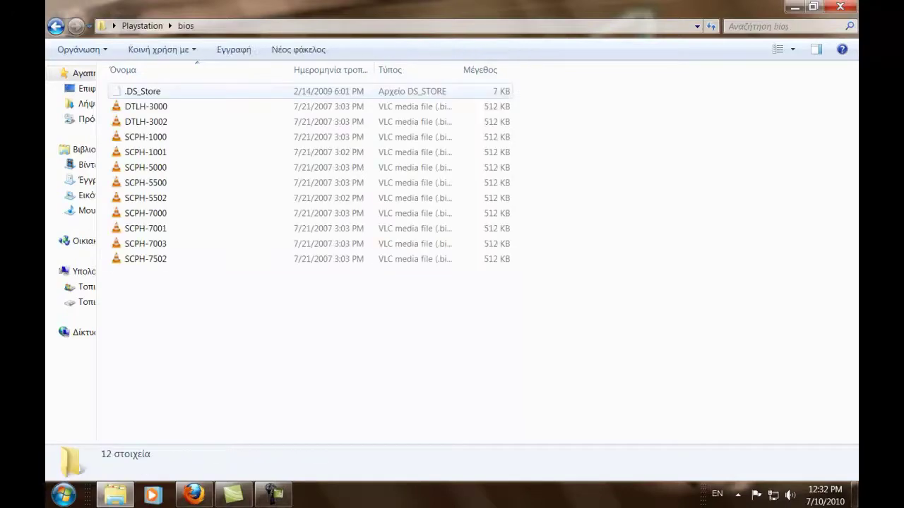
Step: Look through the contents of the plugins folder and return to the Playstation folder
click(56, 27)
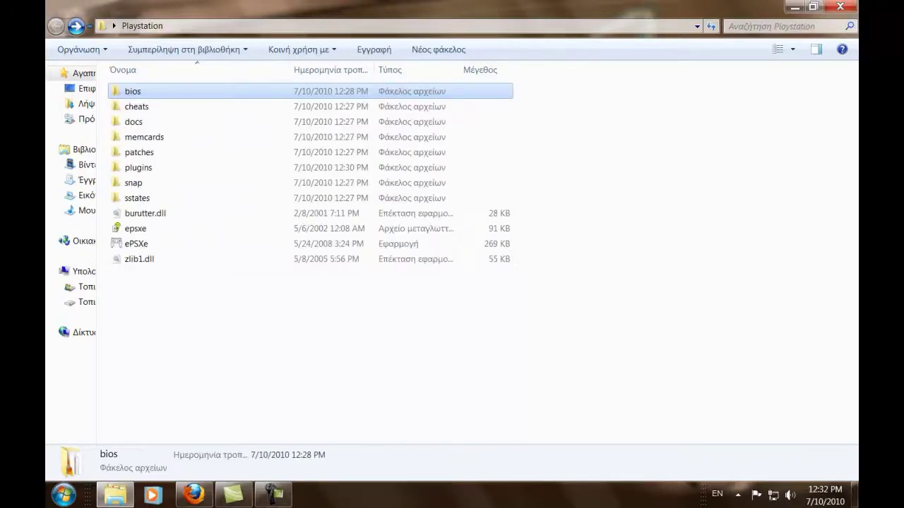
double_click(138, 168)
scroll(138, 166, down, 2)
scroll(138, 168, up, 2)
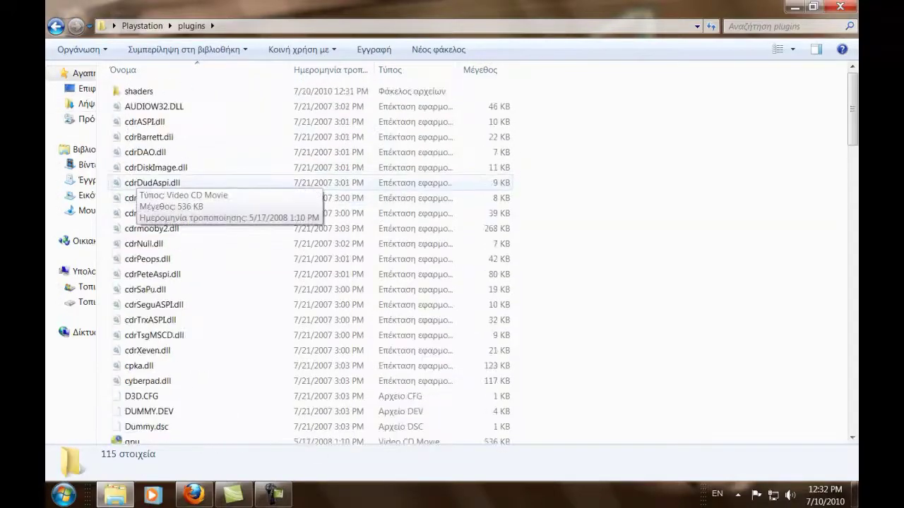
click(55, 27)
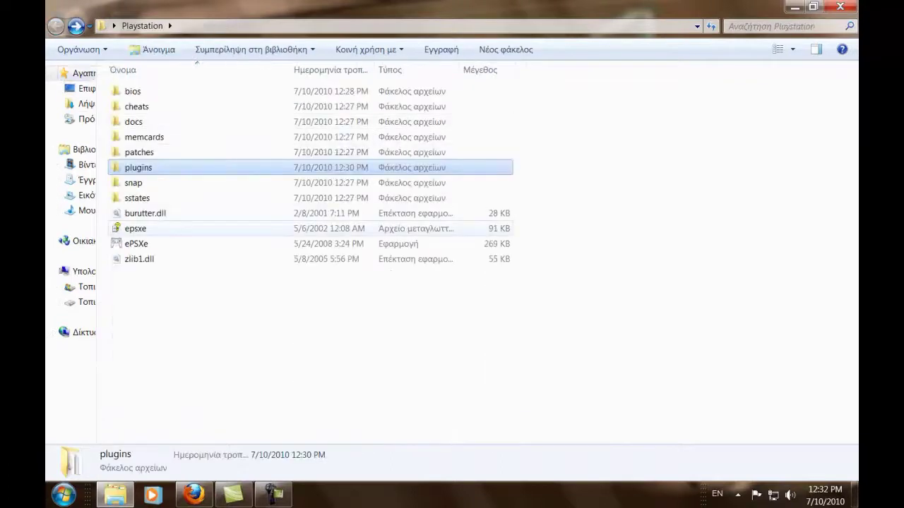
Step: Launch ePSXe and start its configuration wizard, advancing to the BIOS setup page
double_click(136, 244)
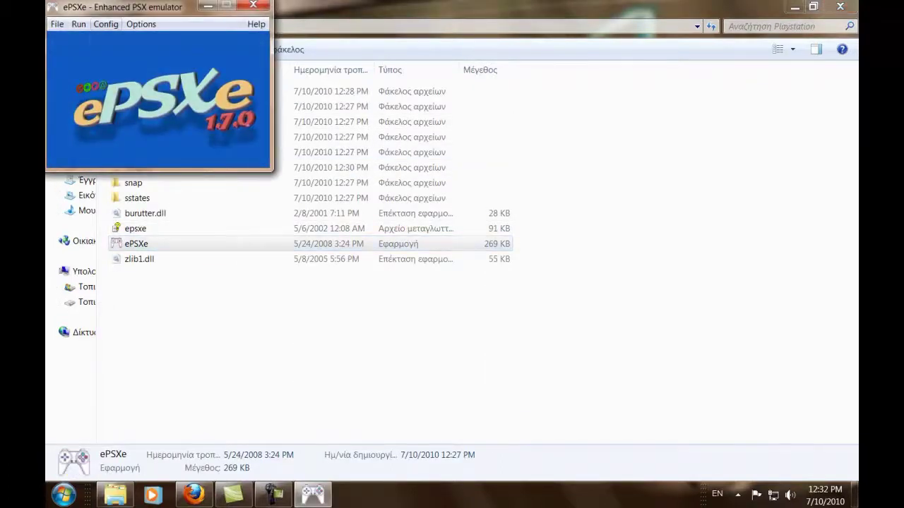
click(106, 24)
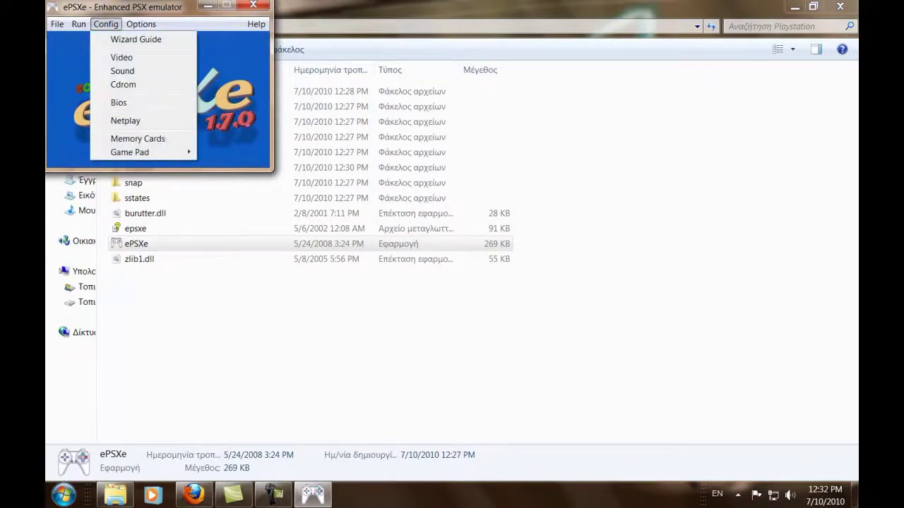
click(136, 40)
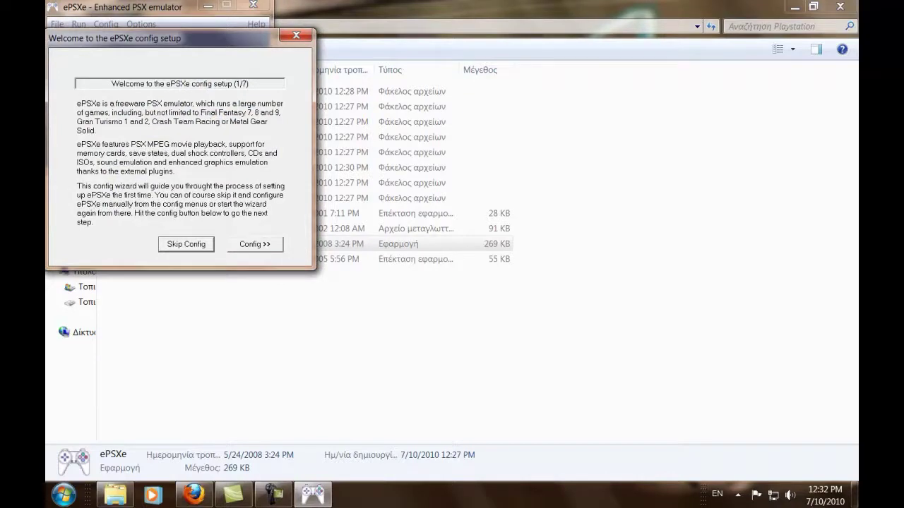
click(255, 244)
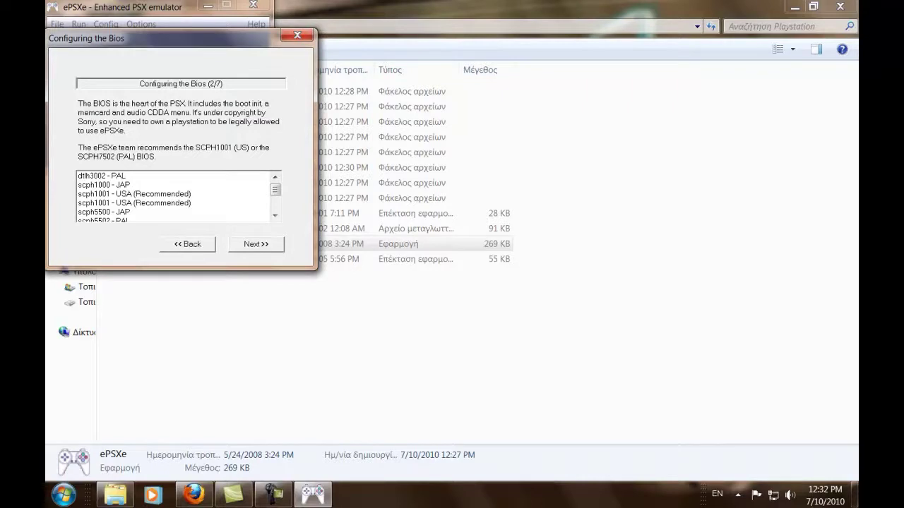
Step: Examine the available BIOS entries, trying scph1000 - JAP, scph1001 - USA, scph5502 - PAL and scph7001 - USA
click(275, 216)
click(275, 216)
click(275, 216)
click(276, 216)
click(275, 177)
click(276, 177)
click(134, 185)
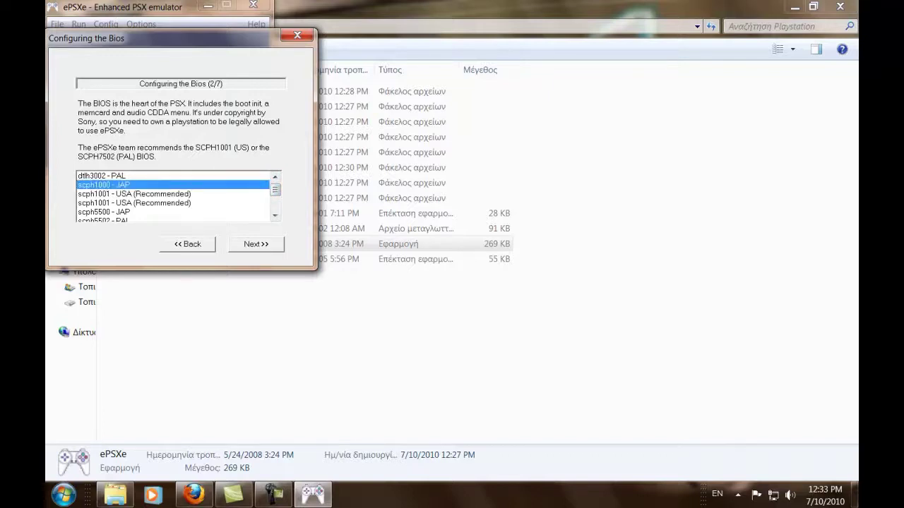
click(134, 195)
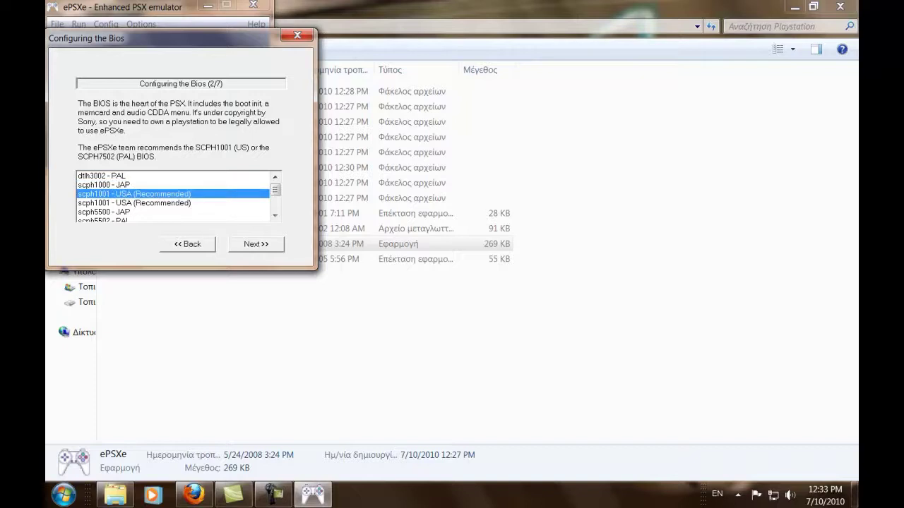
scroll(173, 196, down, 1)
drag(275, 194, 276, 199)
click(134, 194)
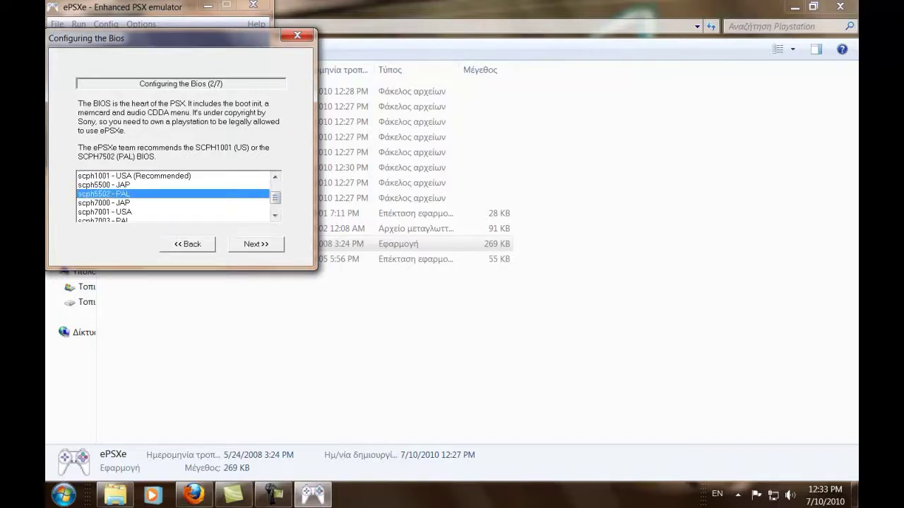
click(135, 212)
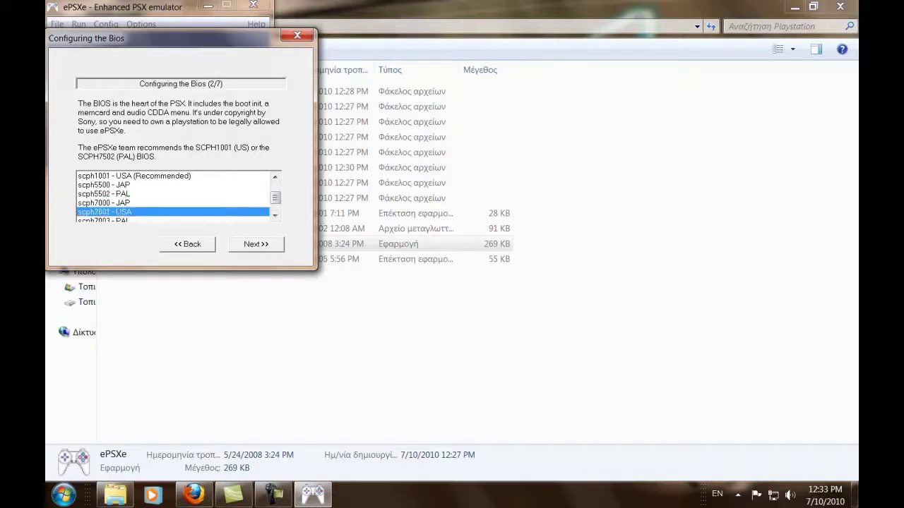
Step: Choose the scph1001 - USA (Recommended) BIOS and continue to the video setup page
scroll(172, 197, up, 3)
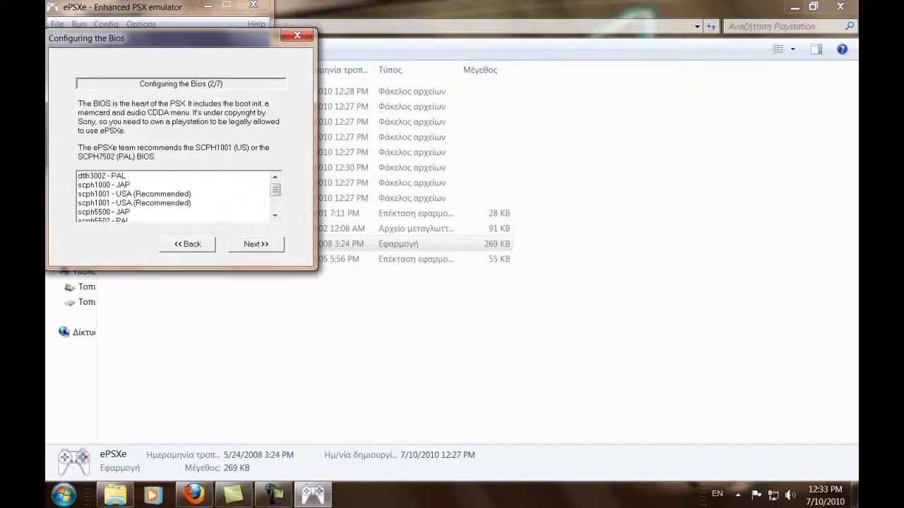
click(135, 194)
click(256, 245)
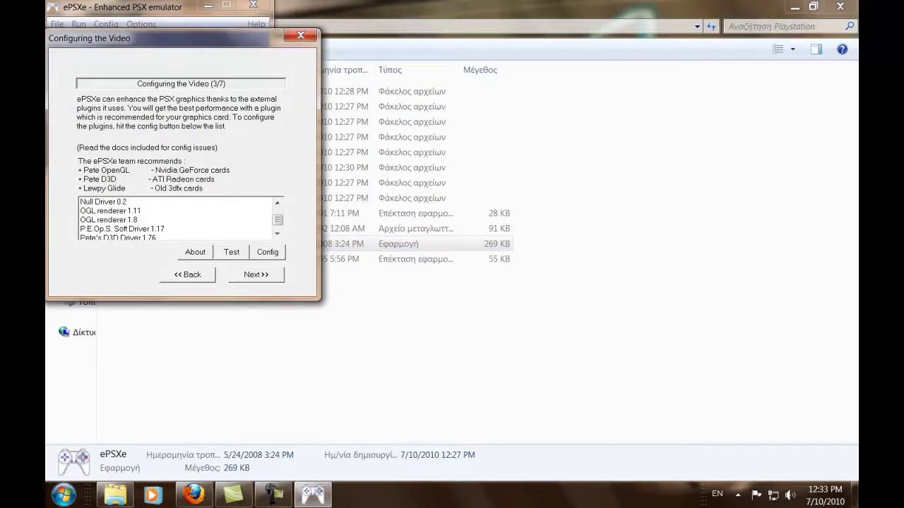
Step: Select Pete's OpenGL2 Driver 2.9 as the video plugin and open its configuration
scroll(177, 220, down, 2)
scroll(177, 220, up, 2)
click(278, 234)
click(277, 233)
click(278, 234)
click(277, 234)
click(277, 234)
click(277, 233)
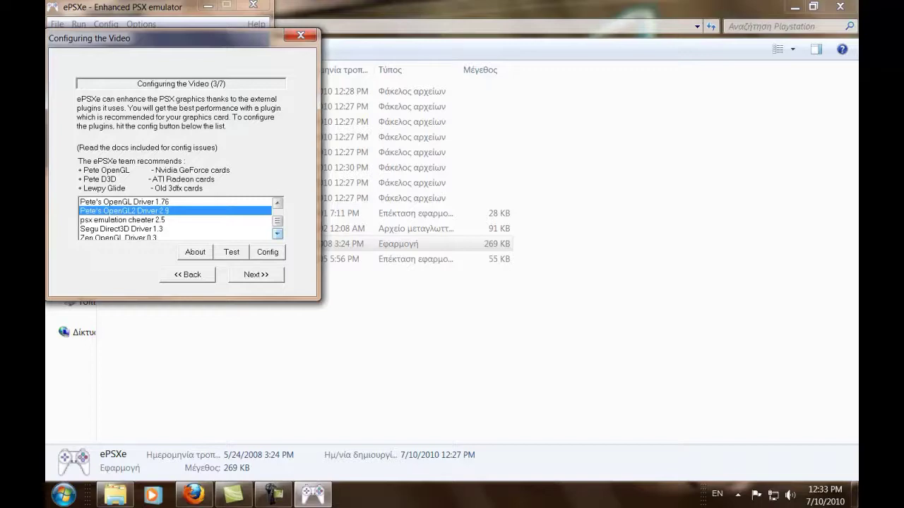
click(267, 253)
drag(268, 33, 357, 27)
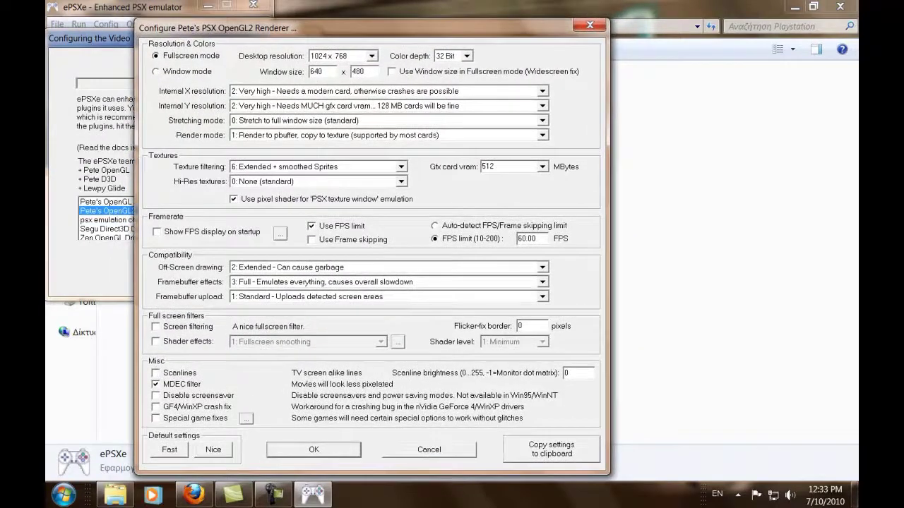
Step: Set the fullscreen desktop resolution to 1024 x 768 and the color depth to 32 Bit
click(372, 56)
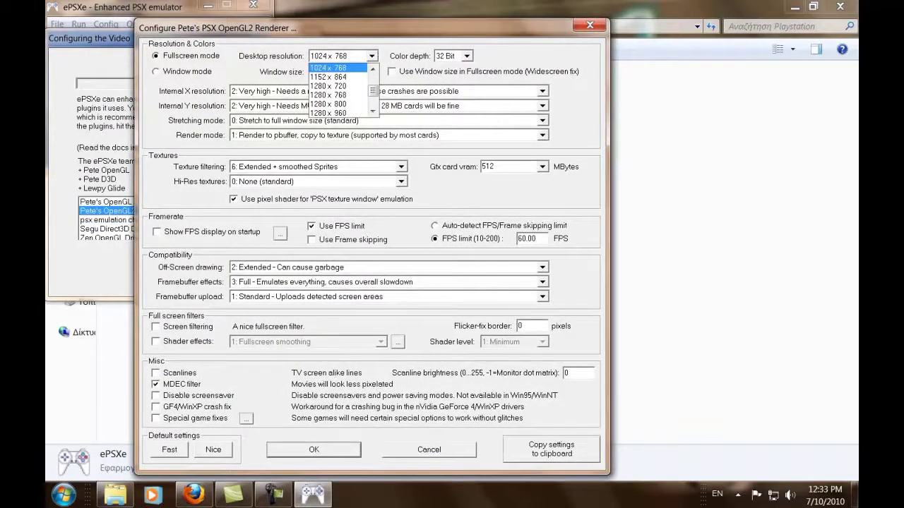
click(329, 68)
click(467, 56)
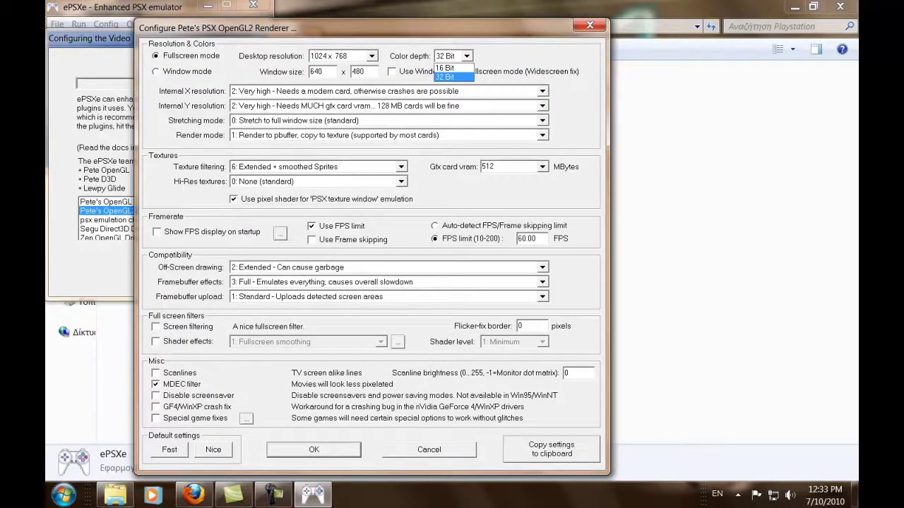
click(446, 77)
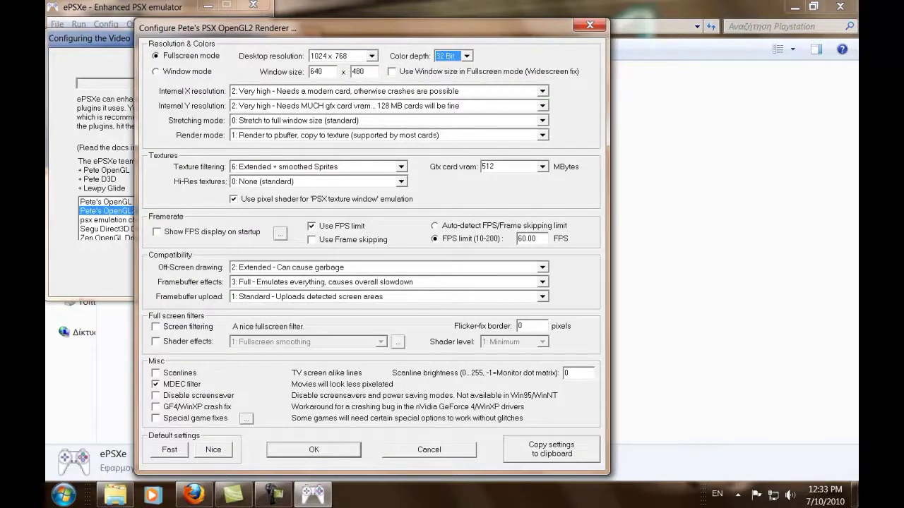
Step: Set both the internal X resolution and the internal Y resolution to 2: Very high
click(542, 92)
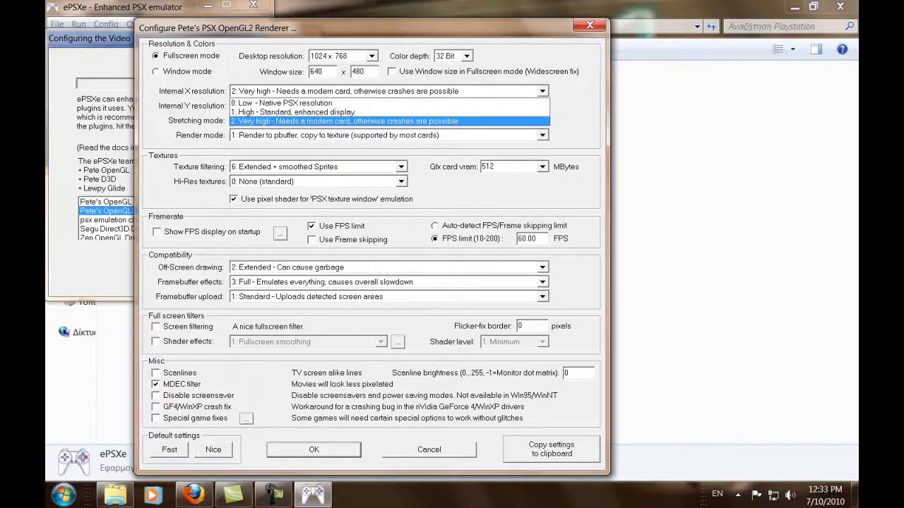
key(Return)
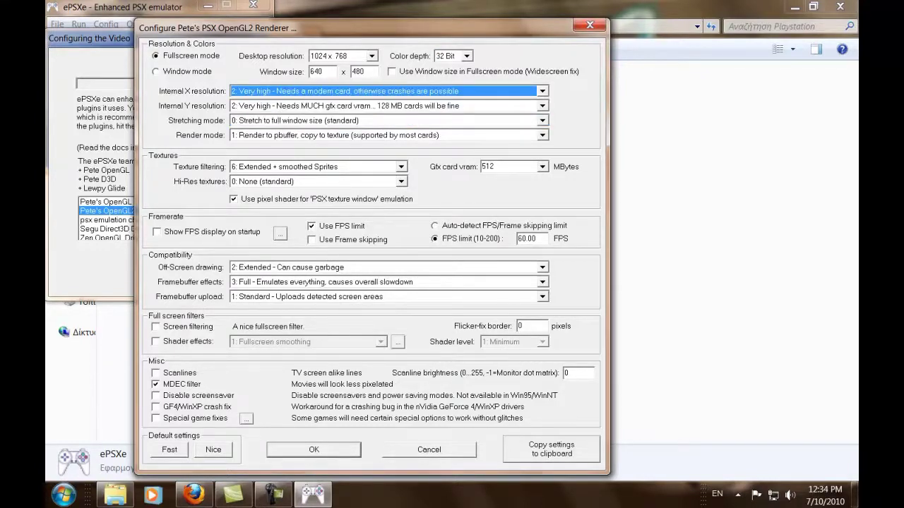
click(542, 106)
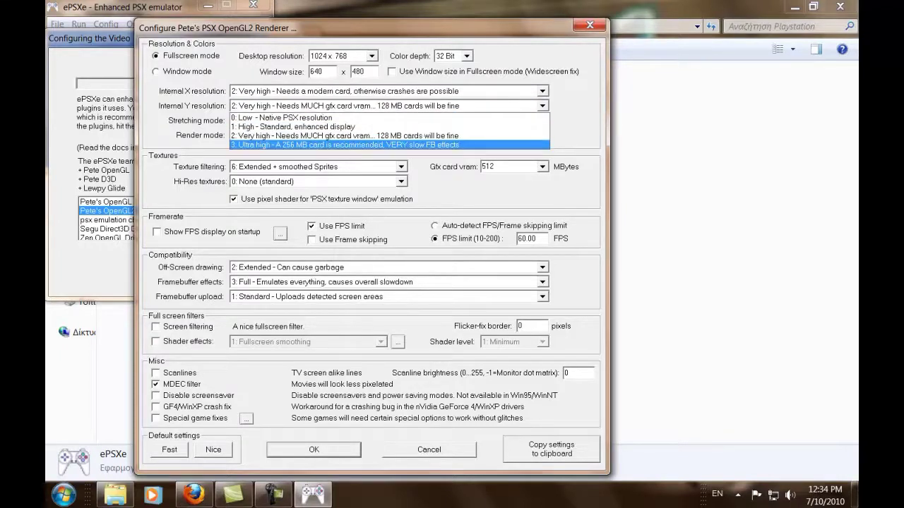
key(Up)
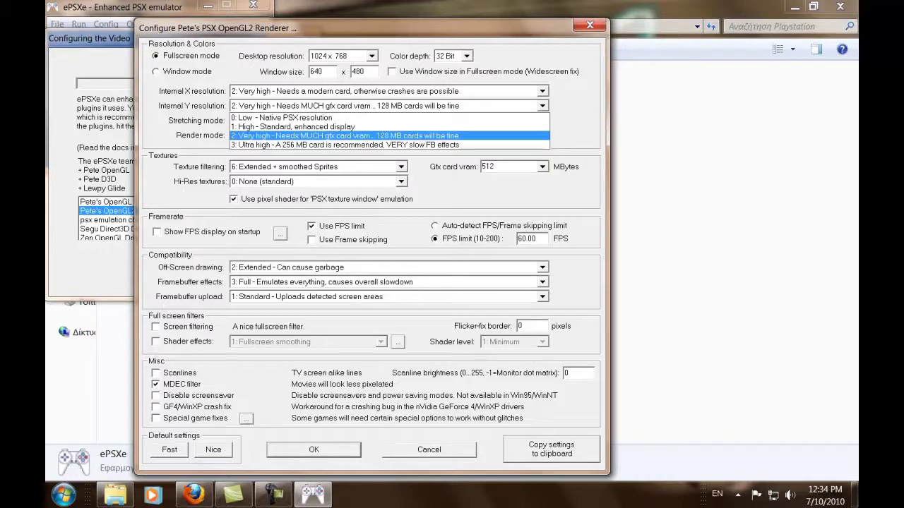
key(Return)
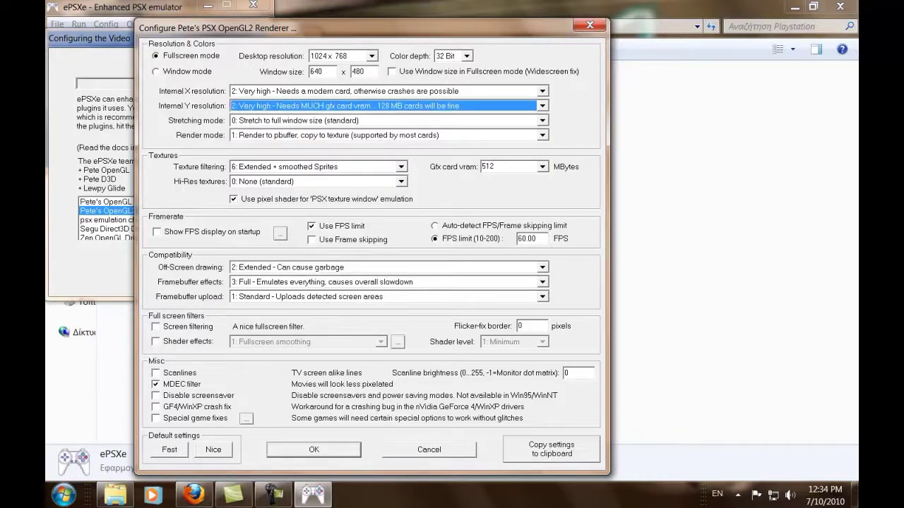
Step: Set the stretching mode to 0: Stretch to full window size and the render mode to 1: Render to pbuffer, copy to texture
click(543, 120)
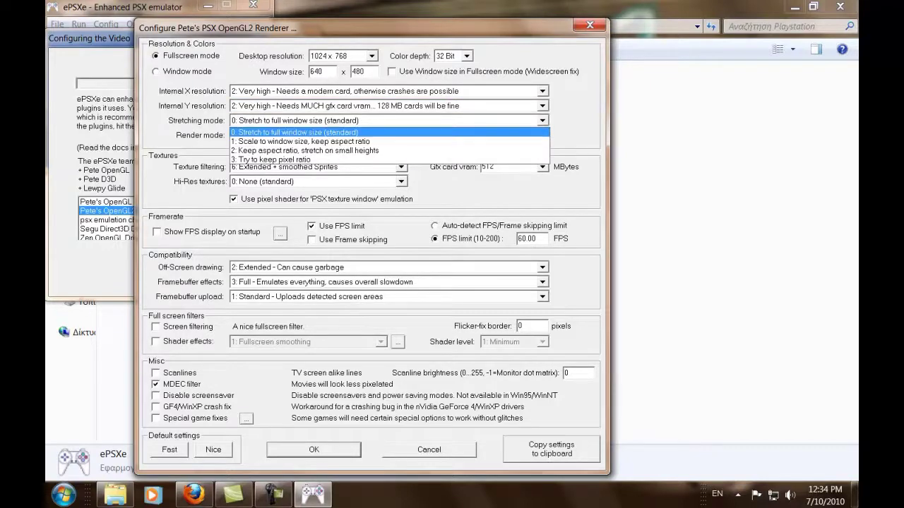
key(Return)
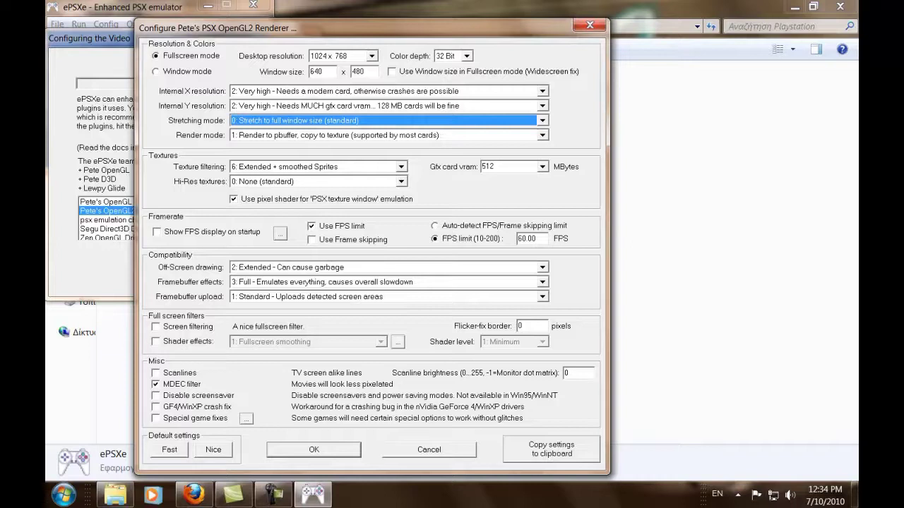
click(543, 135)
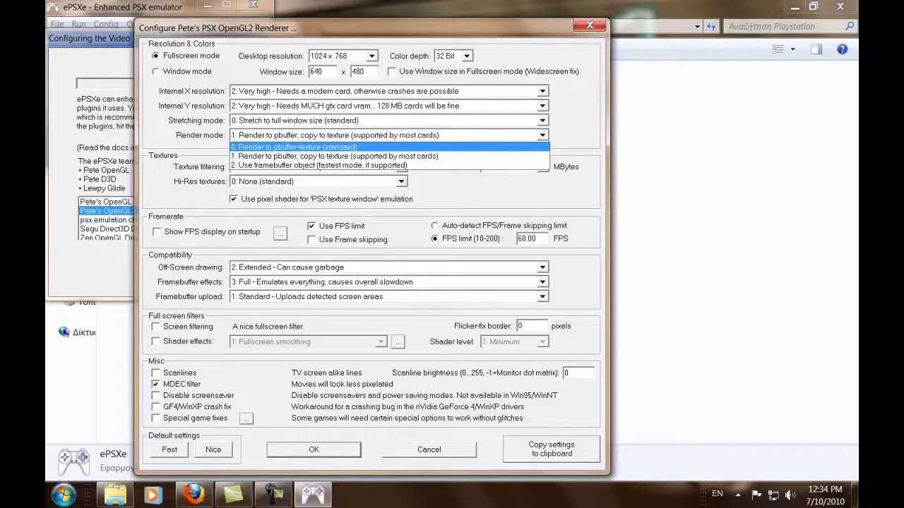
key(Down)
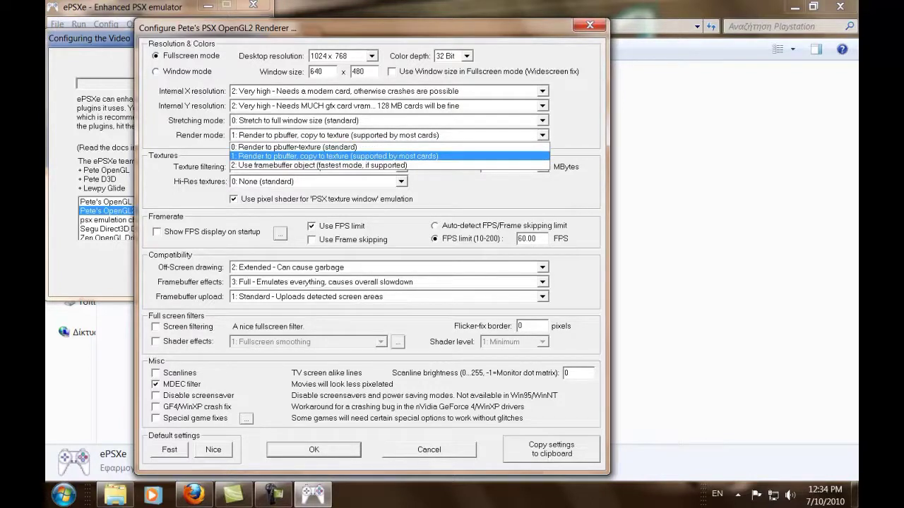
key(Return)
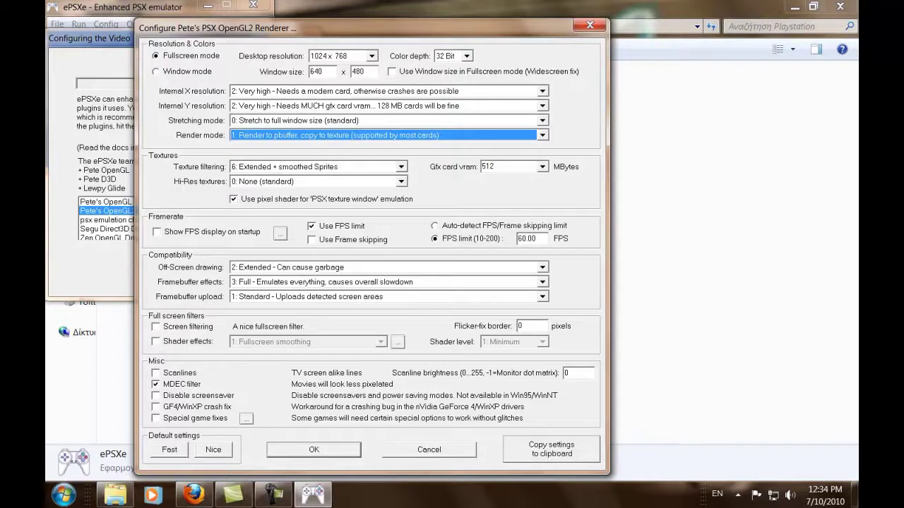
Step: Set texture filtering to 6: Extended + smoothed Sprites and hi-res textures to 0: None (standard)
click(401, 167)
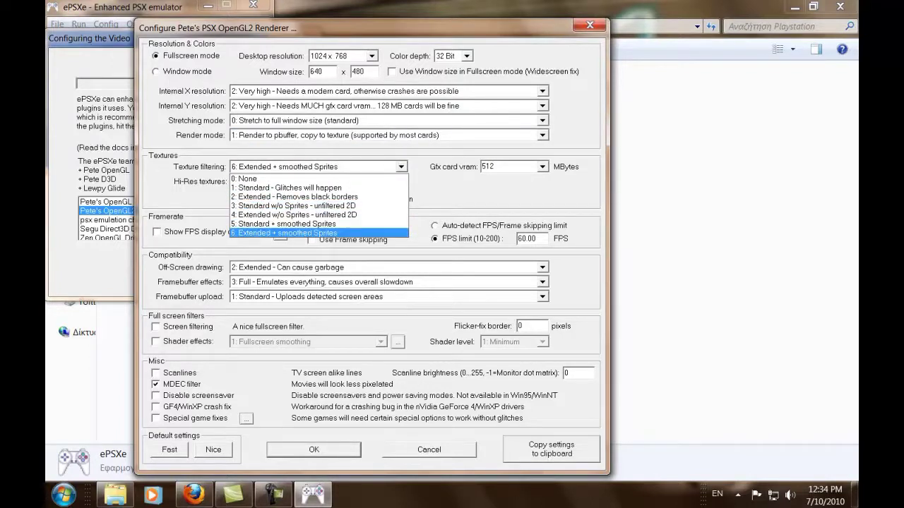
key(Return)
key(Tab)
key(alt+Down)
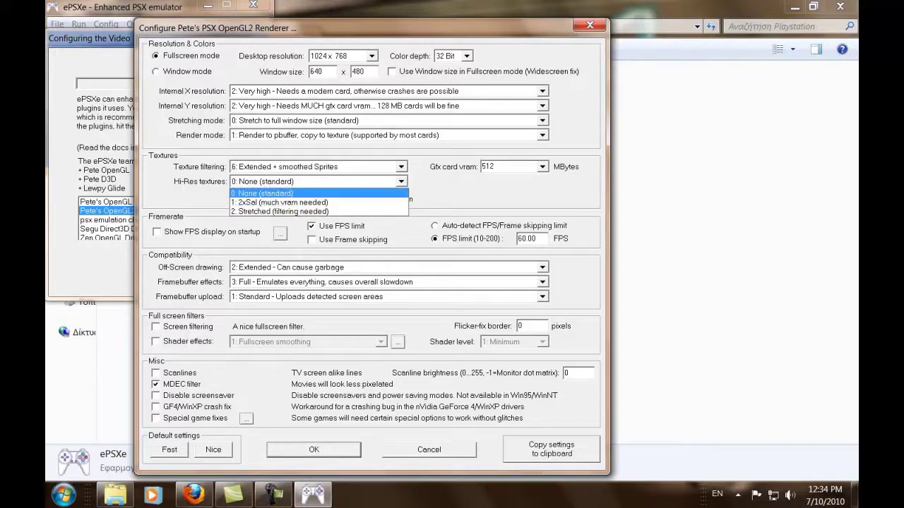
key(Return)
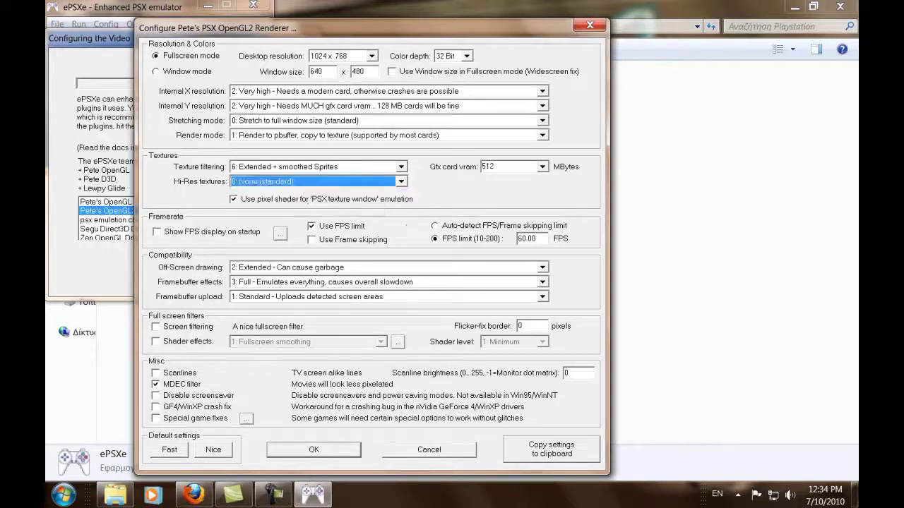
Step: Set the graphics card VRAM to 512 MBytes
key(Tab)
key(alt+Down)
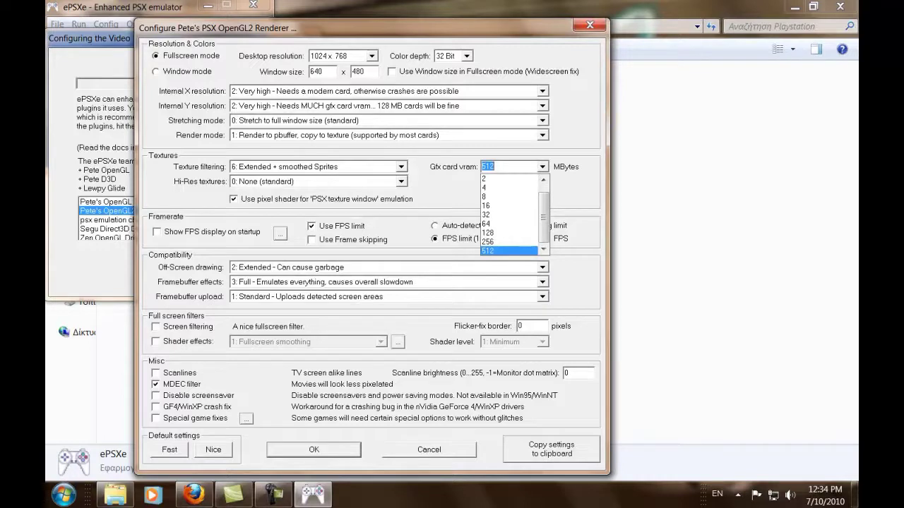
key(Return)
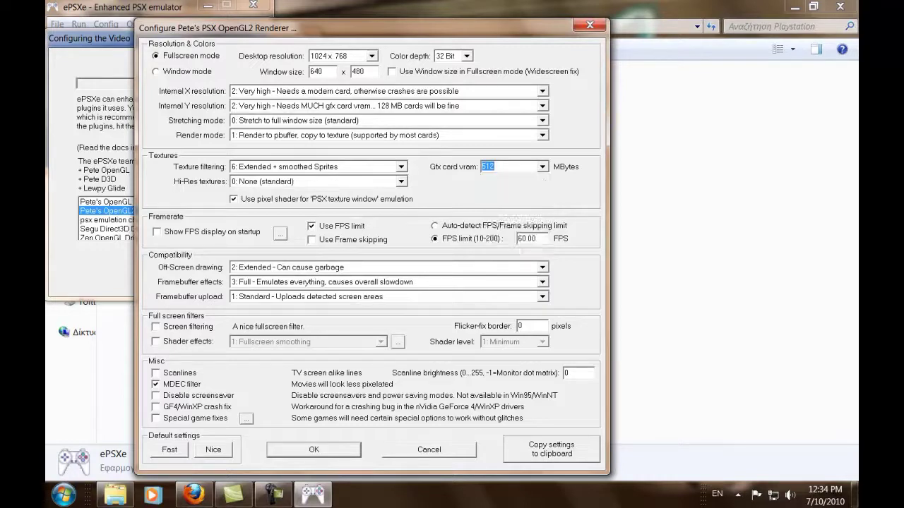
click(497, 166)
key(space)
Step: Try manual FPS limits of 10 and 200 in the framerate settings
click(435, 226)
click(435, 239)
drag(538, 239, 518, 239)
text(10)
key(BackSpace)
key(BackSpace)
text(200)
Step: Set the FPS limit value to 60 and choose Auto-detect FPS/Frame skipping limit instead of the manual limit
key(BackSpace)
key(BackSpace)
key(BackSpace)
text(60)
click(435, 226)
Step: Set off-screen drawing to 2: Extended in the compatibility settings
click(542, 268)
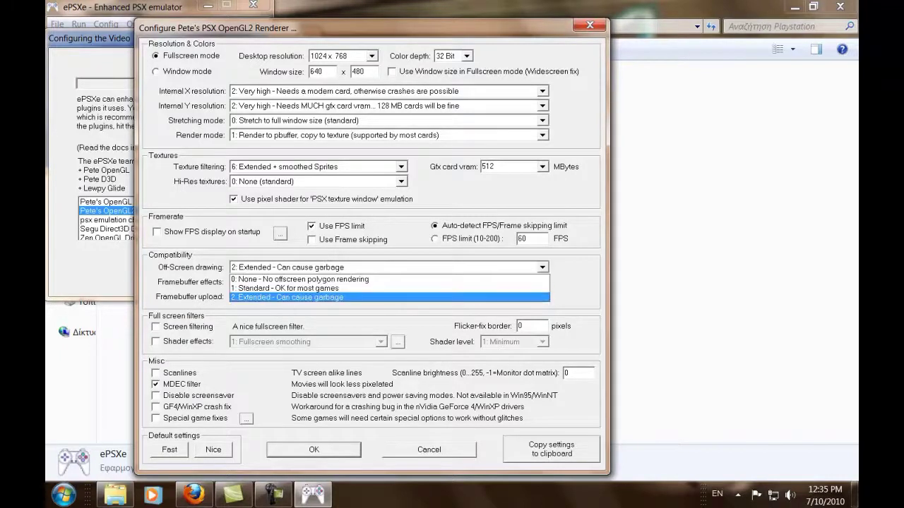
click(304, 297)
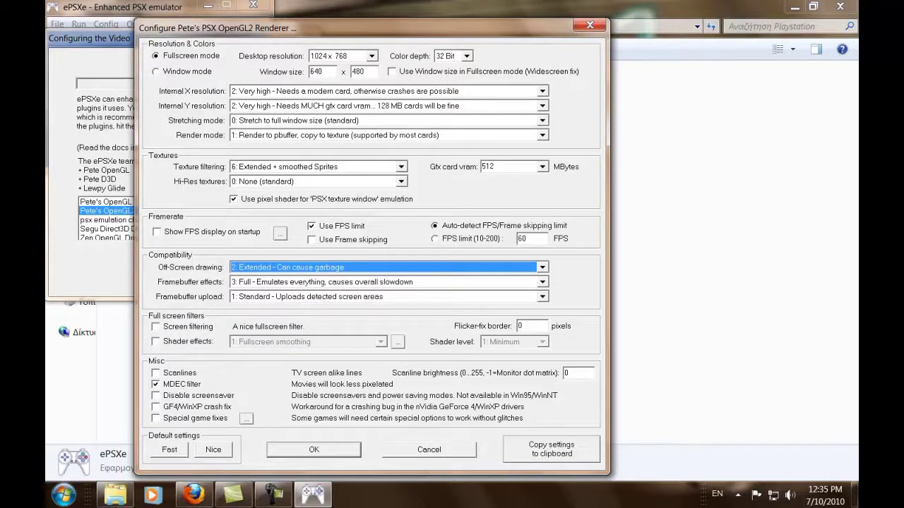
Step: Set framebuffer effects to 3: Full and framebuffer upload to 1: Standard in the compatibility settings
click(542, 282)
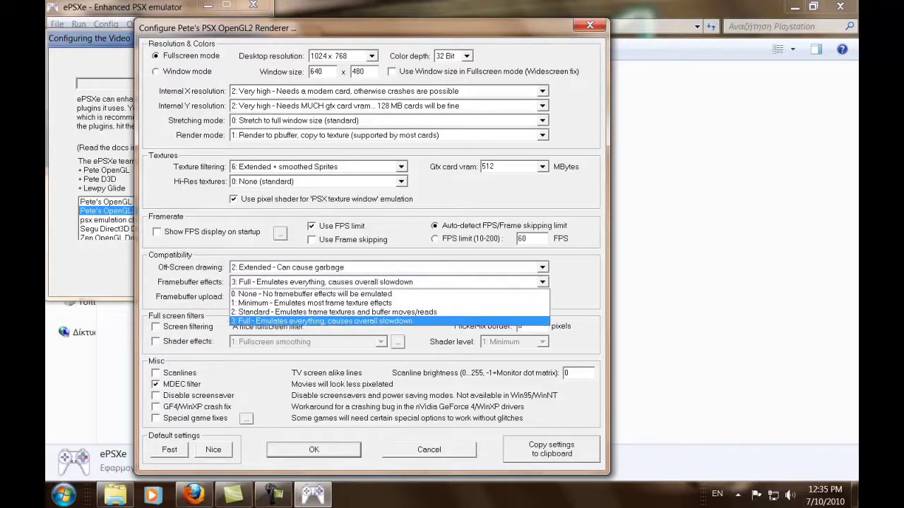
key(Up)
key(Up)
key(Up)
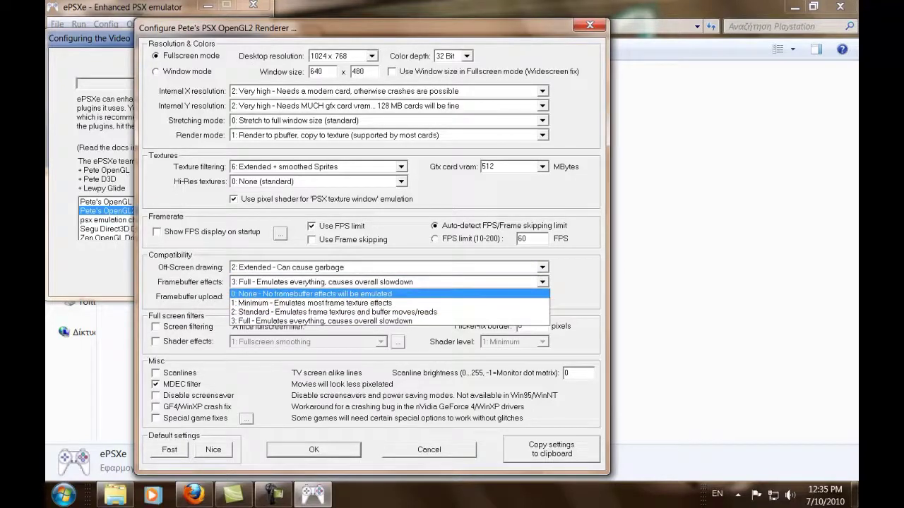
key(Down)
key(Down)
key(Down)
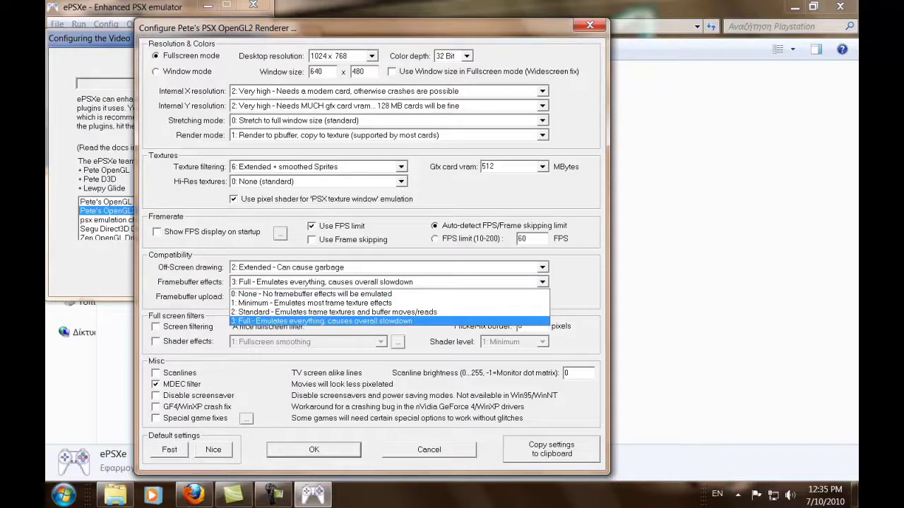
key(Return)
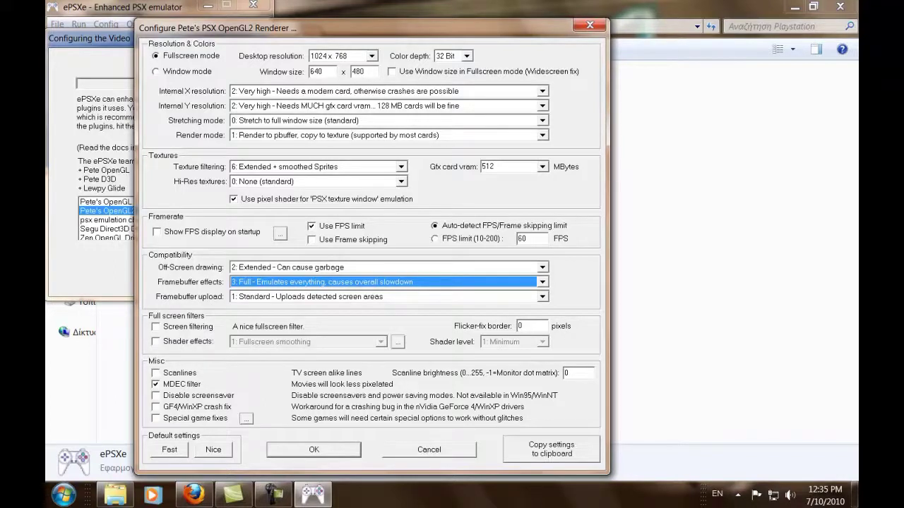
click(542, 297)
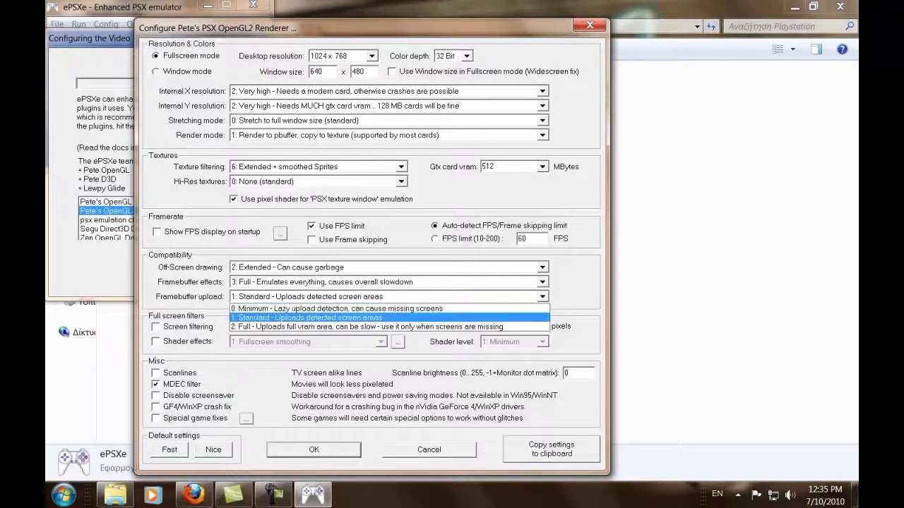
click(388, 317)
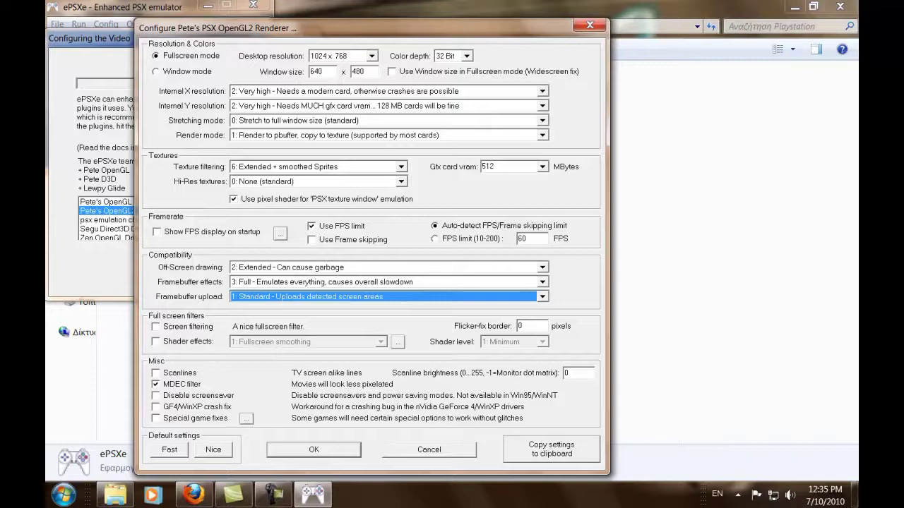
Step: Enable shader effects in the full screen filters and choose 1: Fullscreen smoothing
click(156, 342)
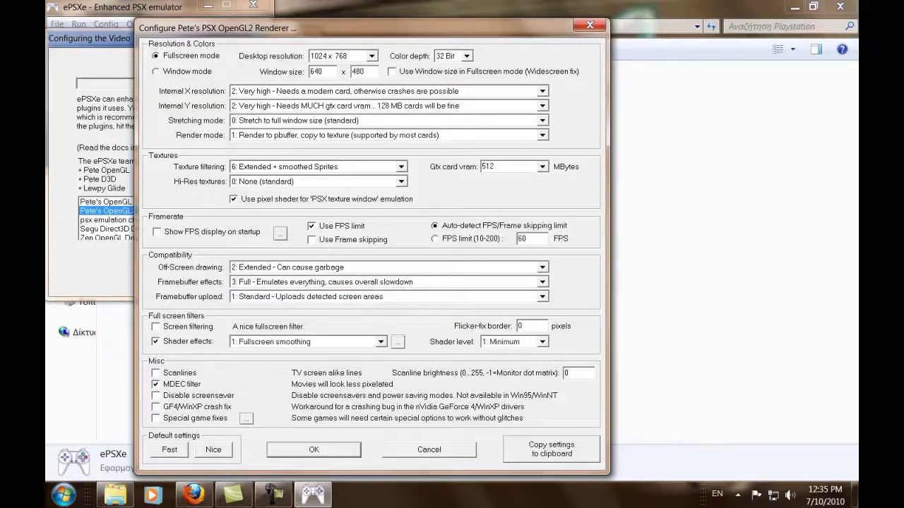
click(381, 342)
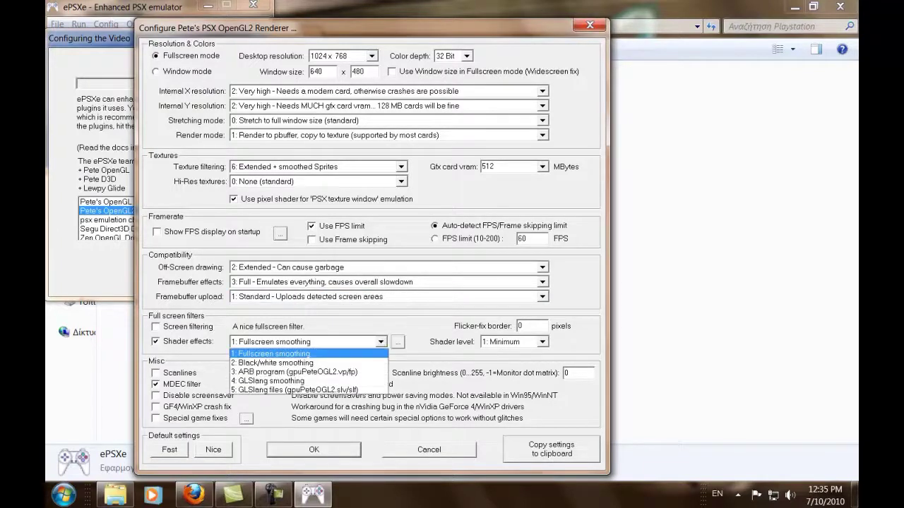
click(309, 354)
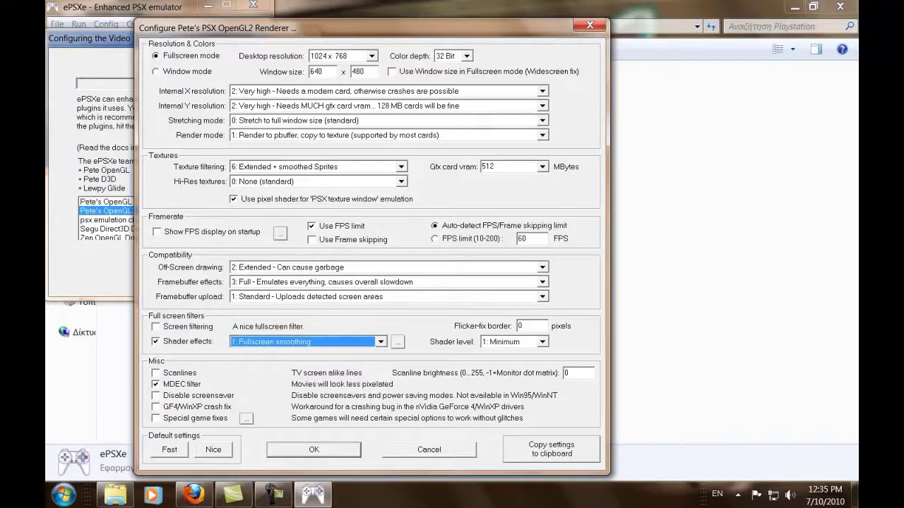
Step: Browse for a custom shader files directory and expand the shaders folder inside the emulator's plugins folder
click(397, 342)
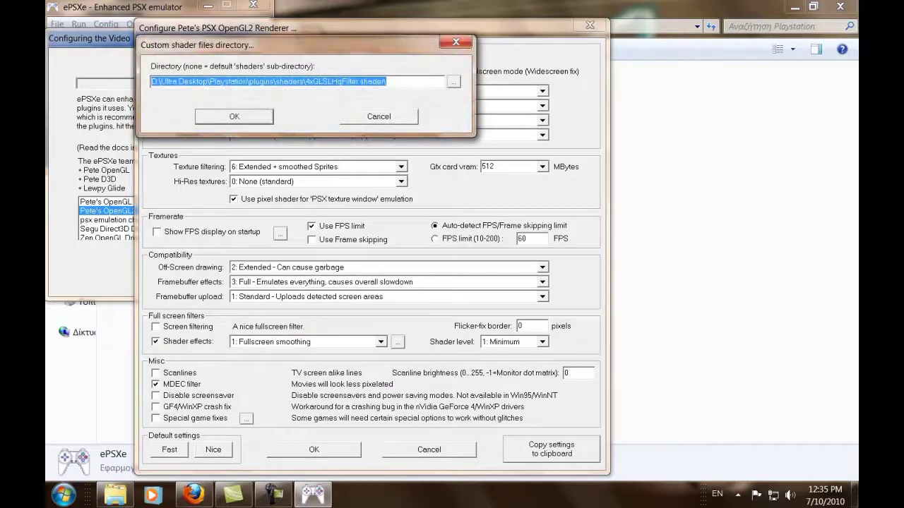
click(454, 82)
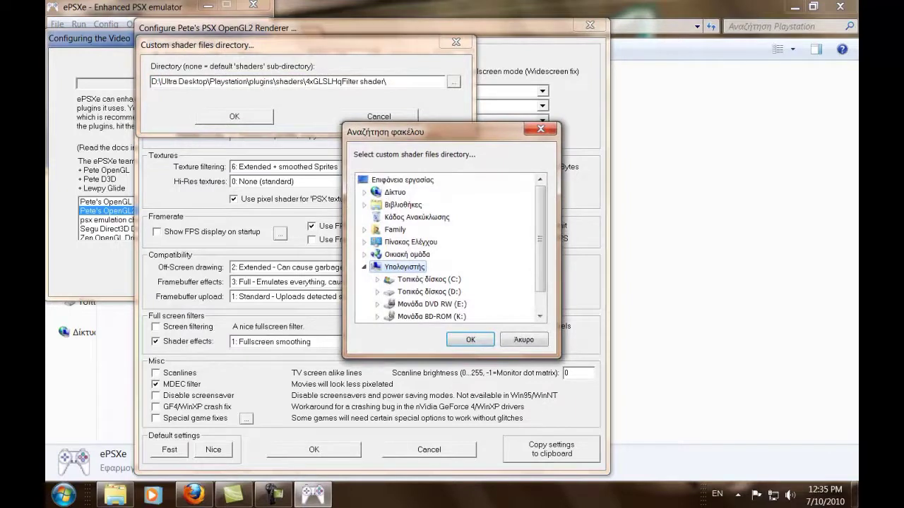
scroll(450, 249, down, 1)
click(401, 317)
click(409, 292)
click(422, 305)
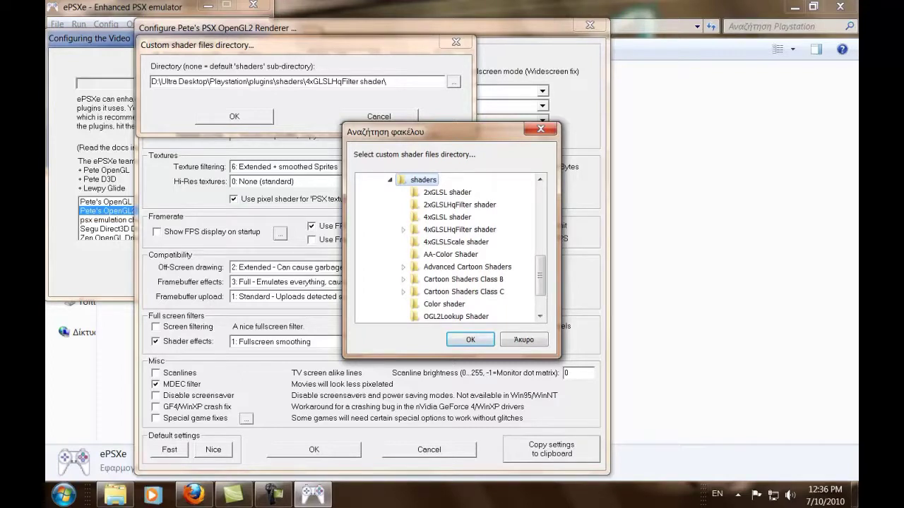
Step: Look through the available shader folders, including 4xGLSLHqFilter shader, Advanced Cartoon Shaders and Storybook Shaders
click(459, 205)
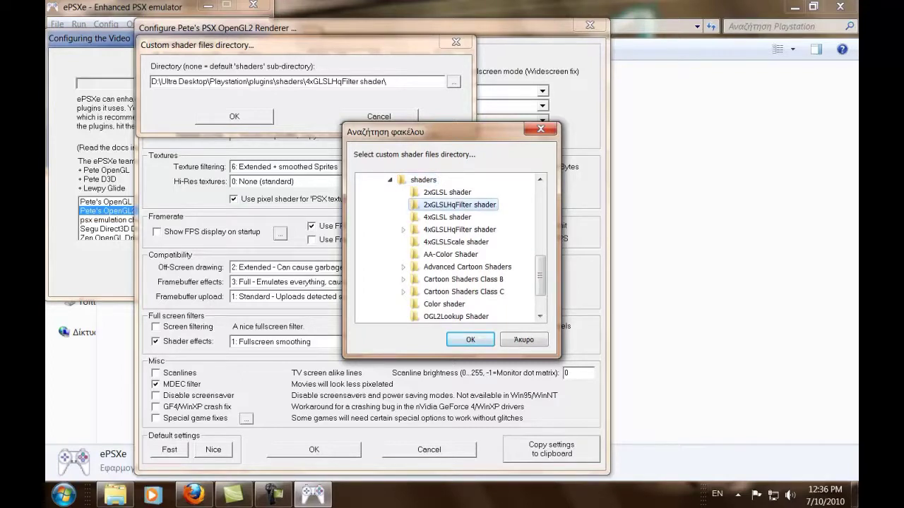
click(460, 230)
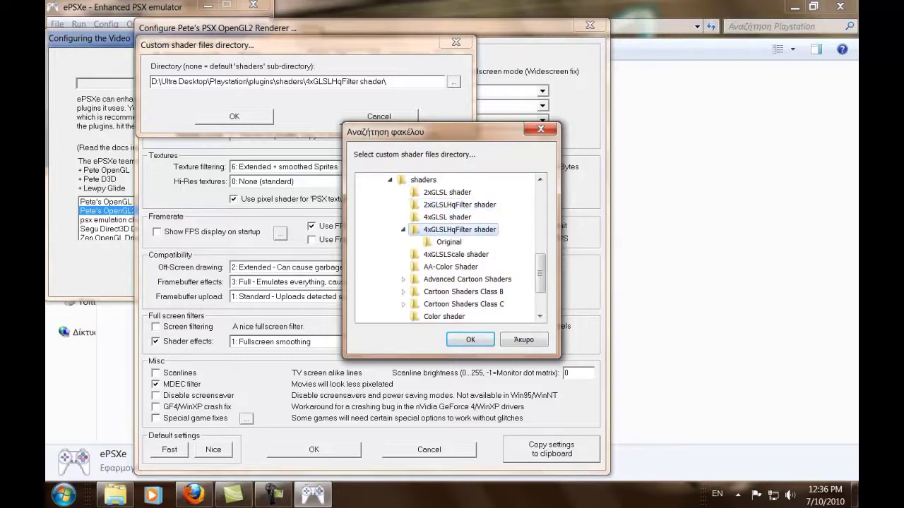
click(403, 229)
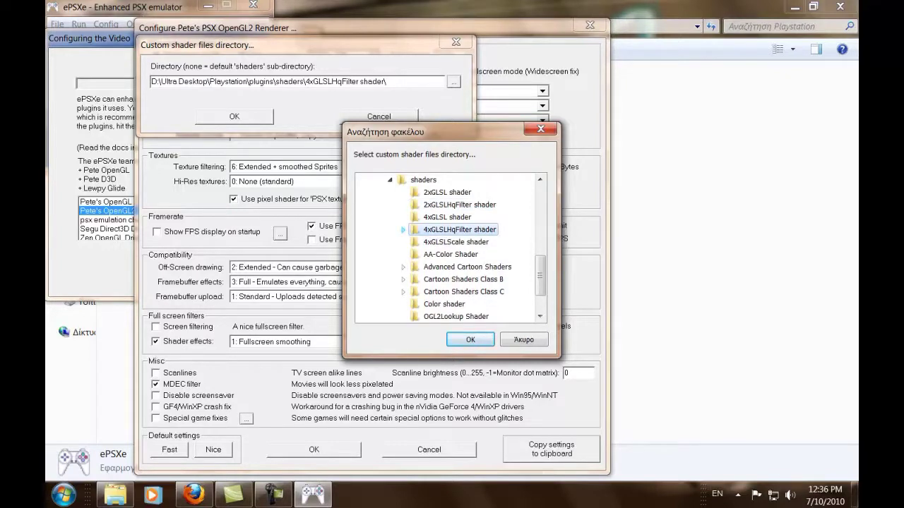
click(467, 267)
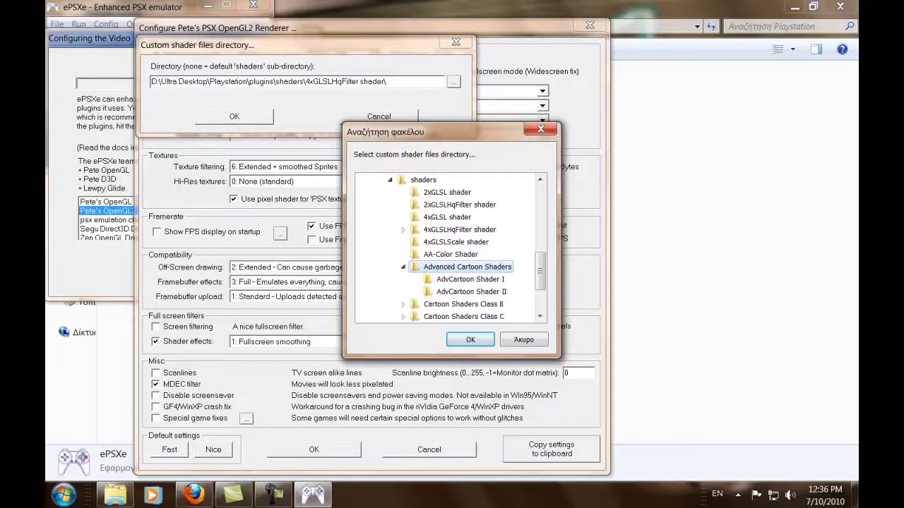
key(Left)
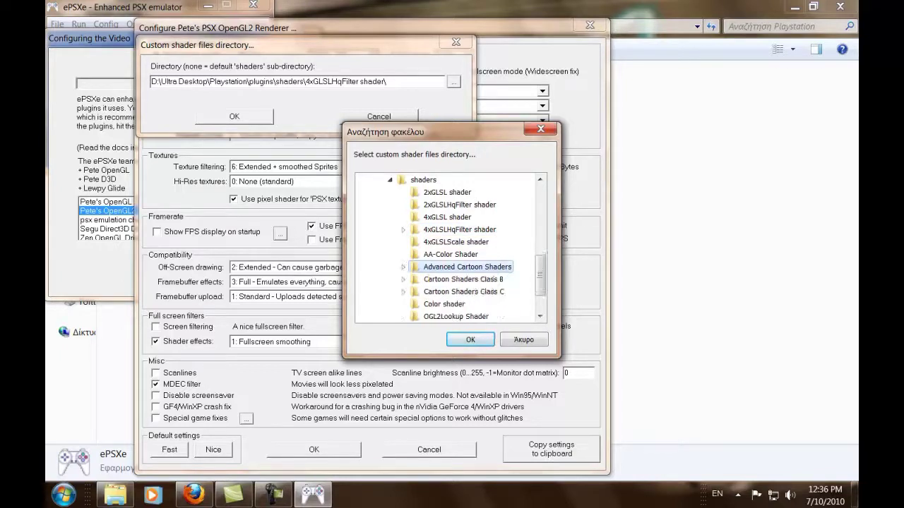
drag(540, 275, 540, 291)
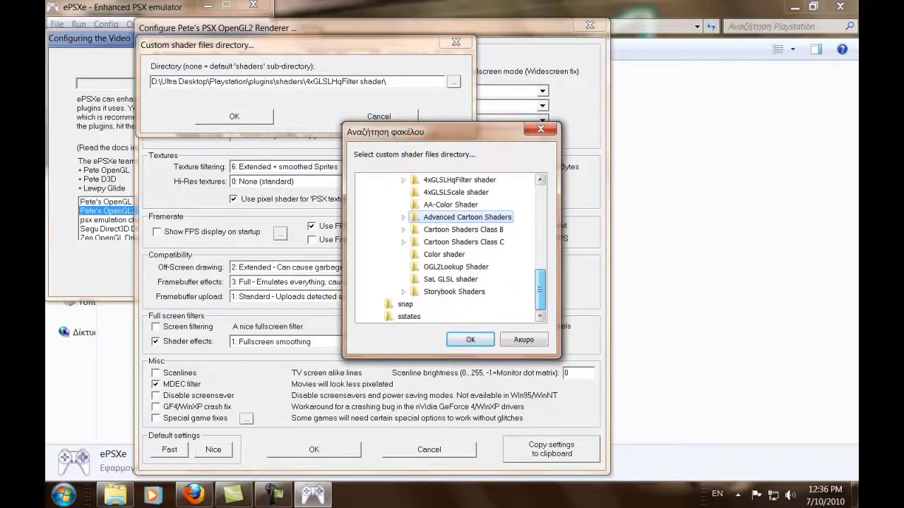
click(454, 291)
scroll(450, 249, down, 1)
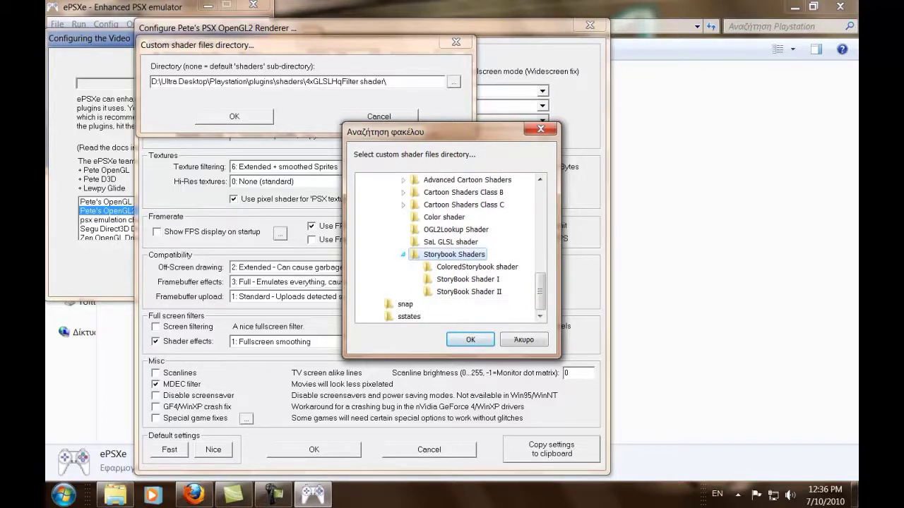
click(403, 254)
scroll(451, 249, up, 2)
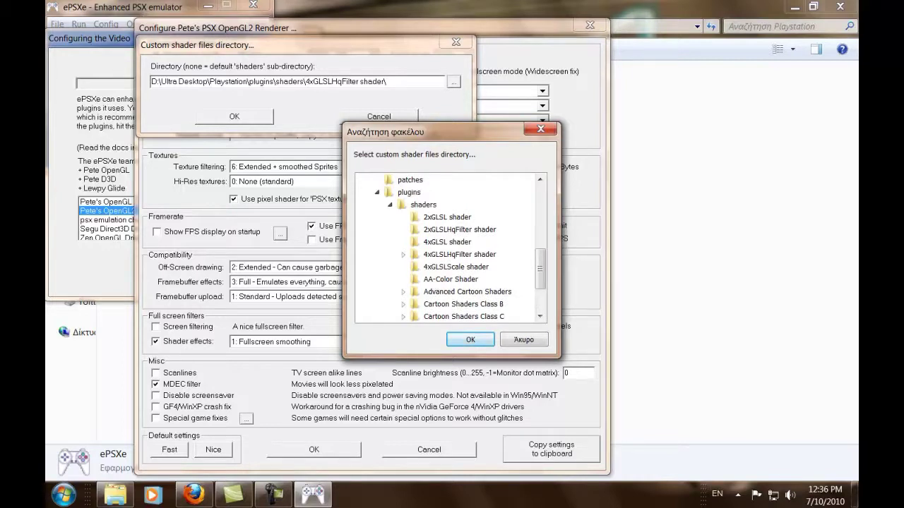
Step: Set the custom shader directory to the Original folder inside 4xGLSLHqFilter shader
click(459, 254)
click(449, 267)
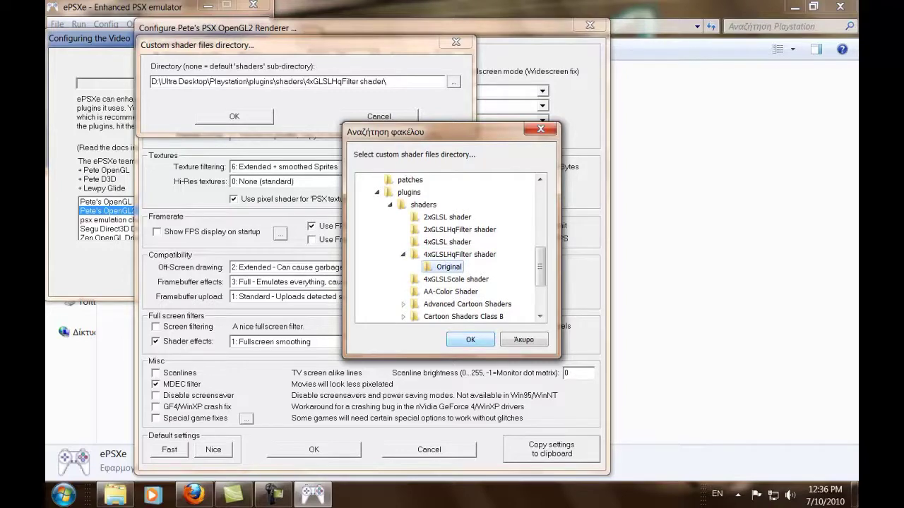
click(470, 340)
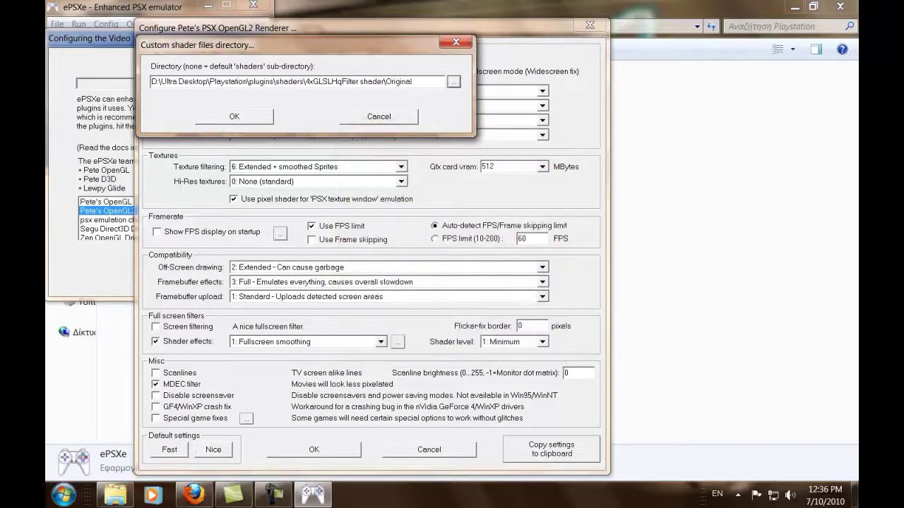
click(234, 117)
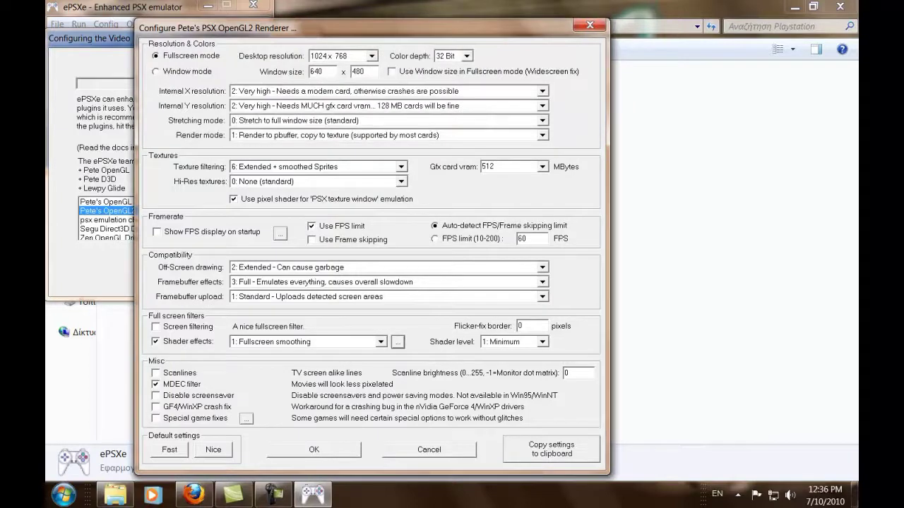
Step: Set the shader level to 1: Minimum and save the video plugin configuration
click(542, 342)
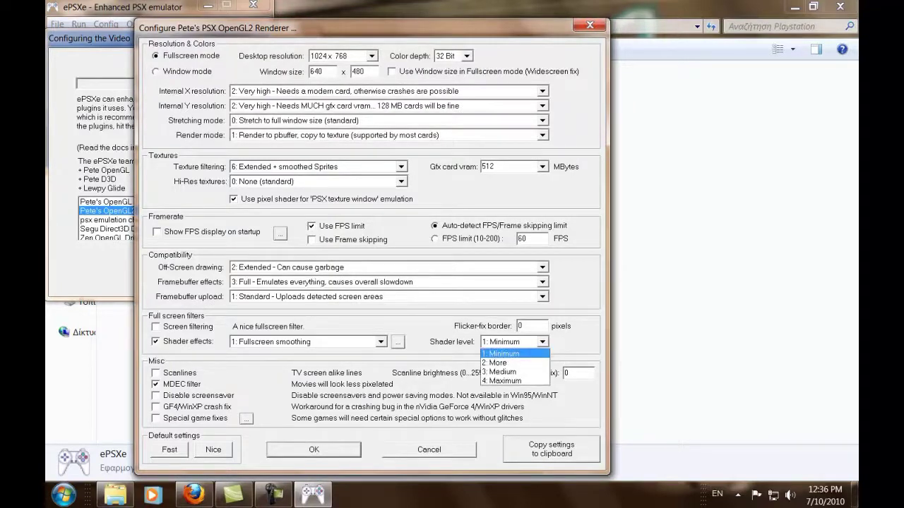
click(503, 353)
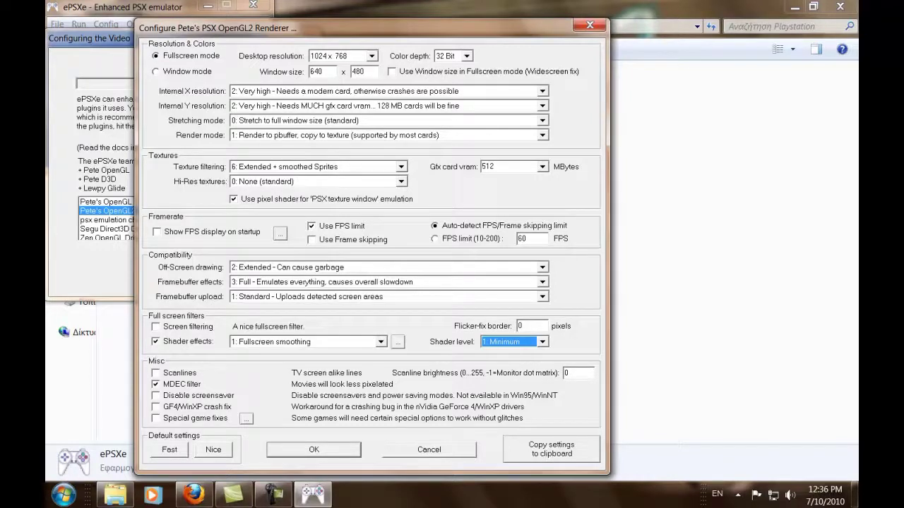
mouse_move(233, 495)
click(314, 450)
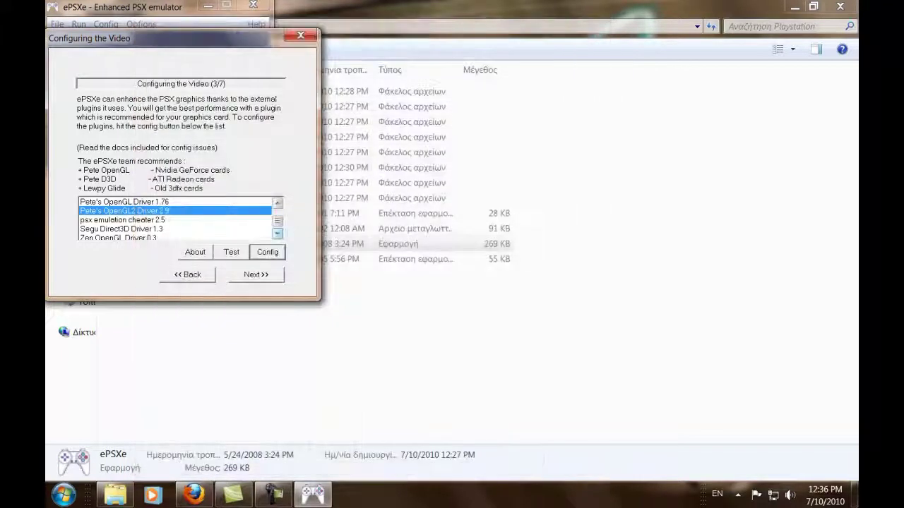
Step: Proceed to the sound setup, check the ePSXe SPU core 1.7.0 configuration and continue with that plugin
click(256, 275)
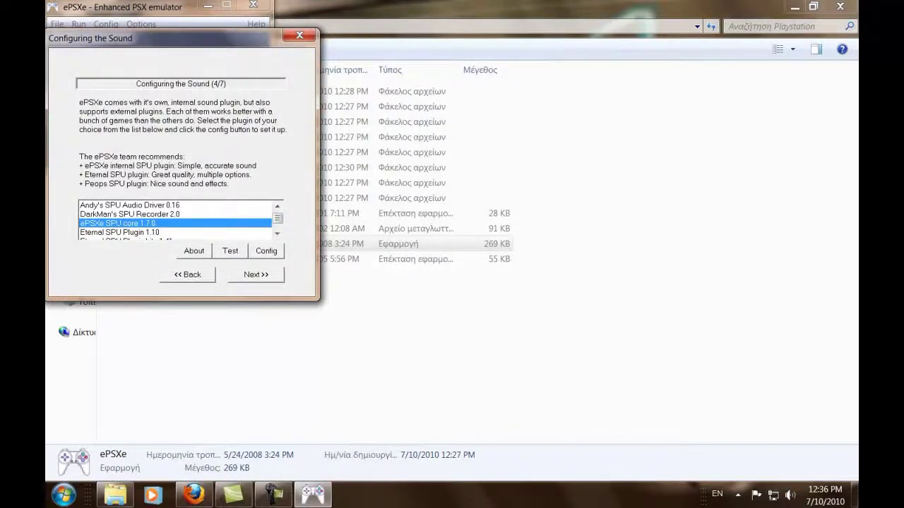
click(267, 251)
click(167, 132)
click(256, 275)
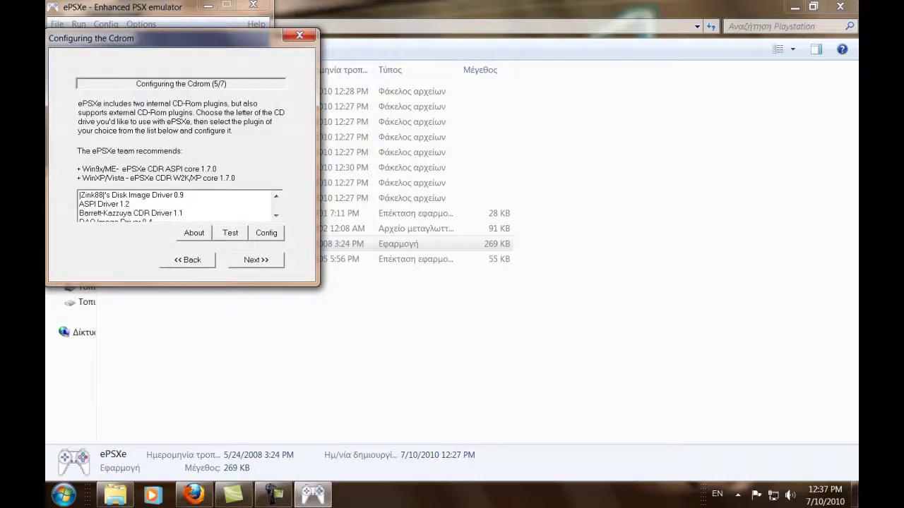
Step: Use ePSXe CDR WNT/W2K core 1.7.0 as the CD-ROM plugin, check its configuration and continue to the pads setup
scroll(174, 206, down, 2)
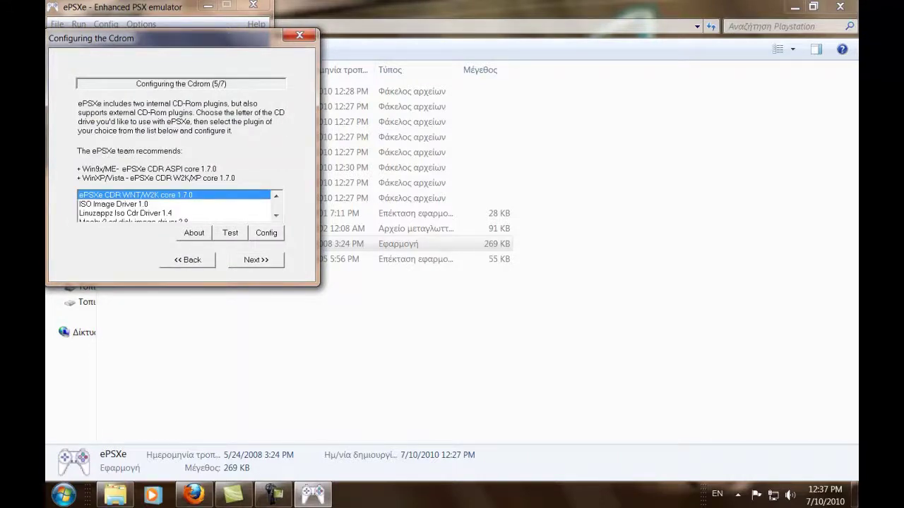
click(267, 233)
click(257, 260)
Step: Open the Controller 1 configuration and try the [SCPH-1080] Digital and [SCPH-1090] Mouse/Digital (F5) pad types
click(132, 226)
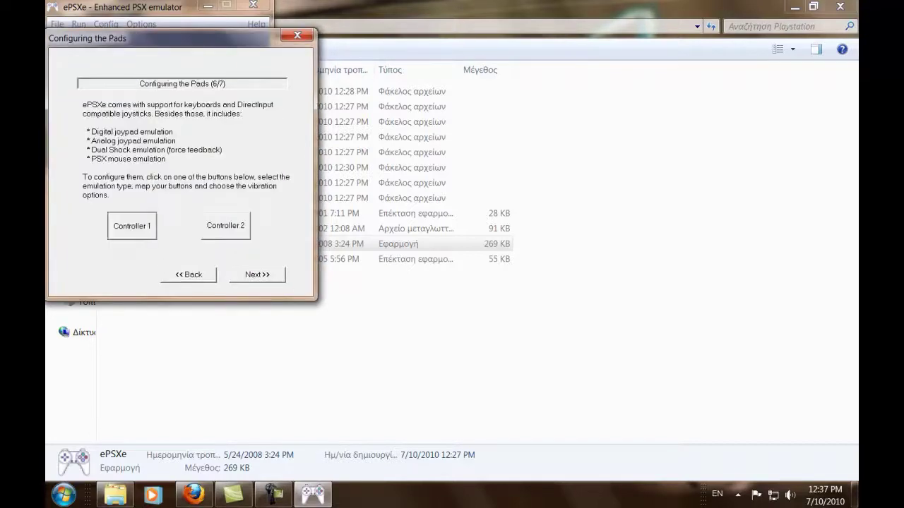
click(433, 82)
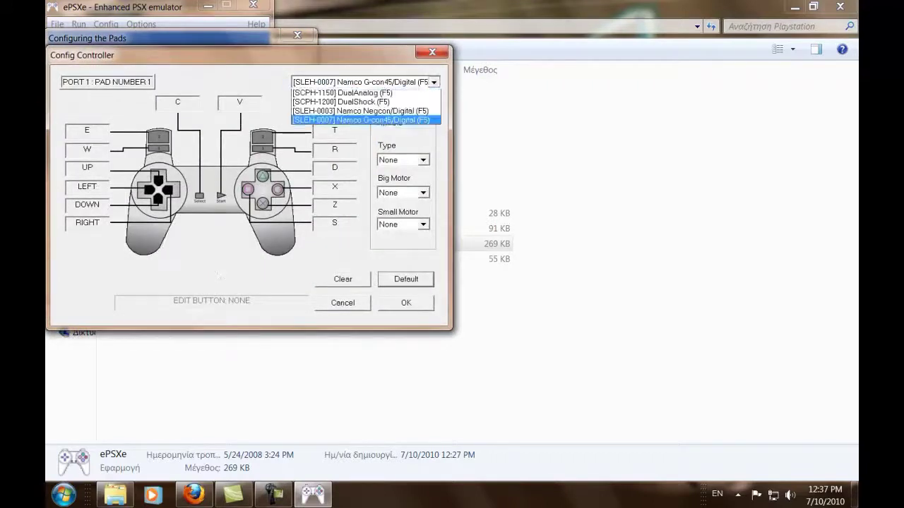
click(365, 95)
key(alt+Down)
key(Down)
key(Return)
click(433, 82)
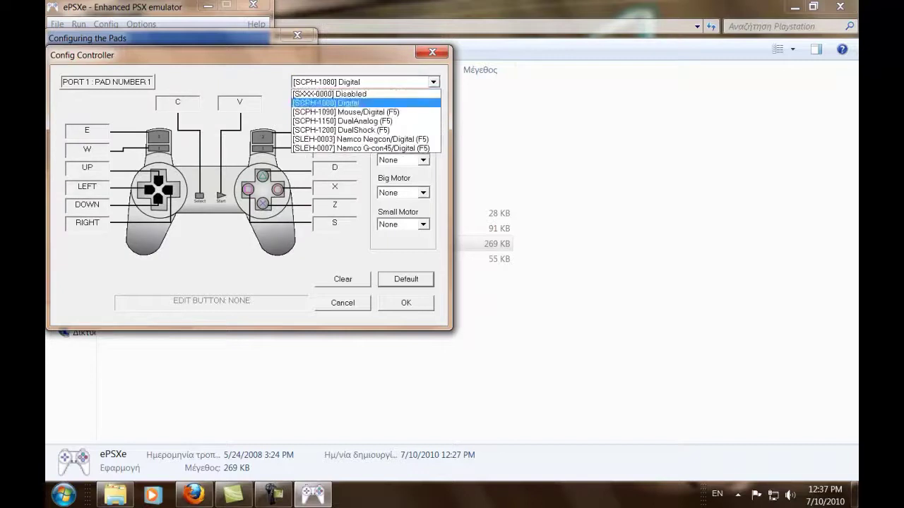
click(365, 113)
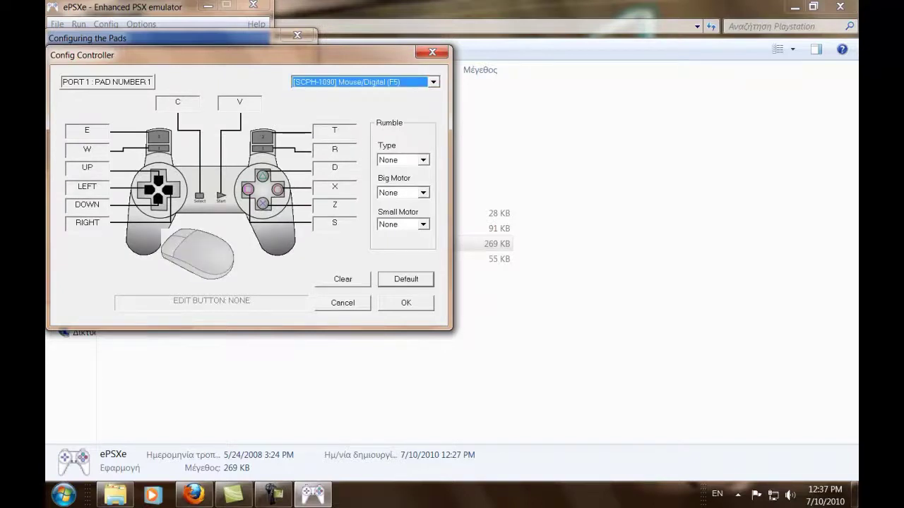
Step: Set Controller 1 to [SCPH-1150] DualAnalog (F5), save it and finish the setup wizard
key(alt+Down)
key(Down)
key(Return)
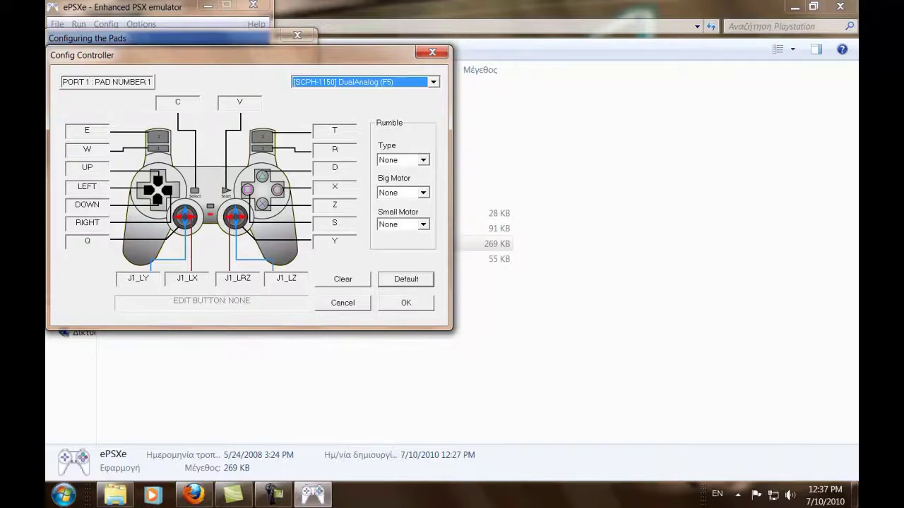
click(406, 303)
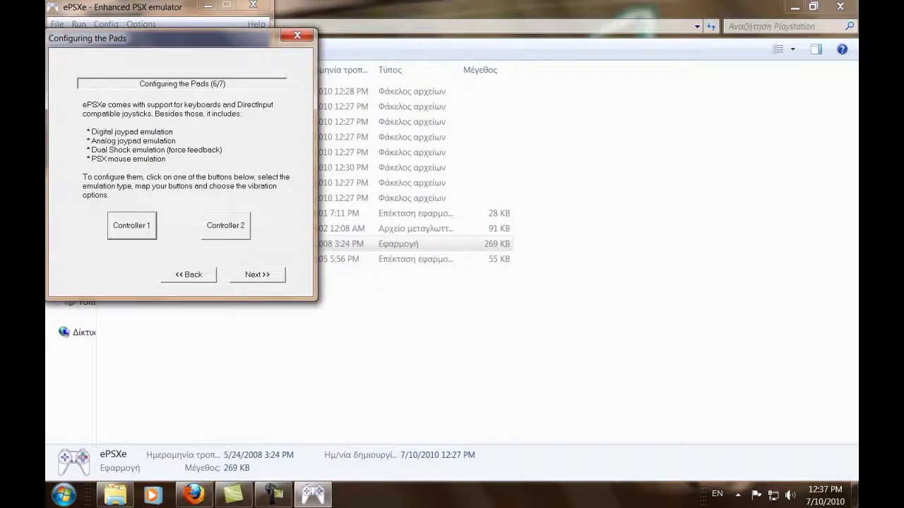
click(257, 275)
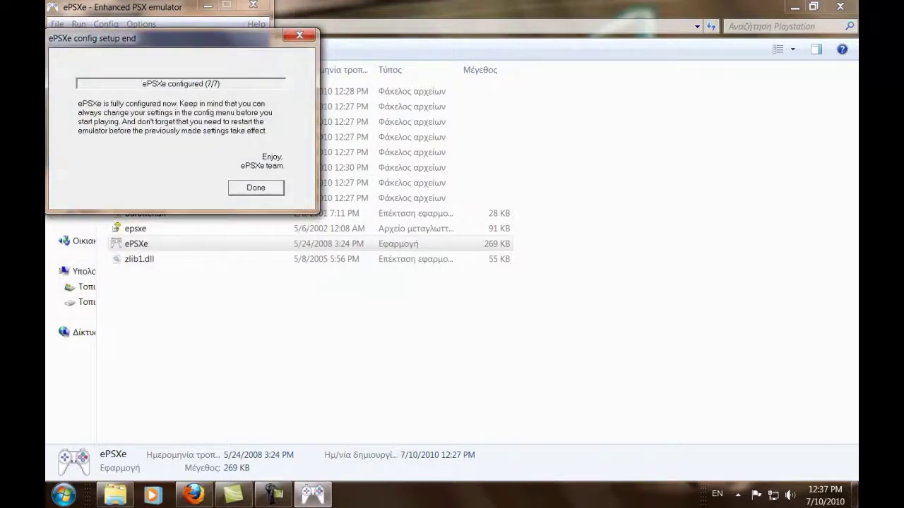
key(Return)
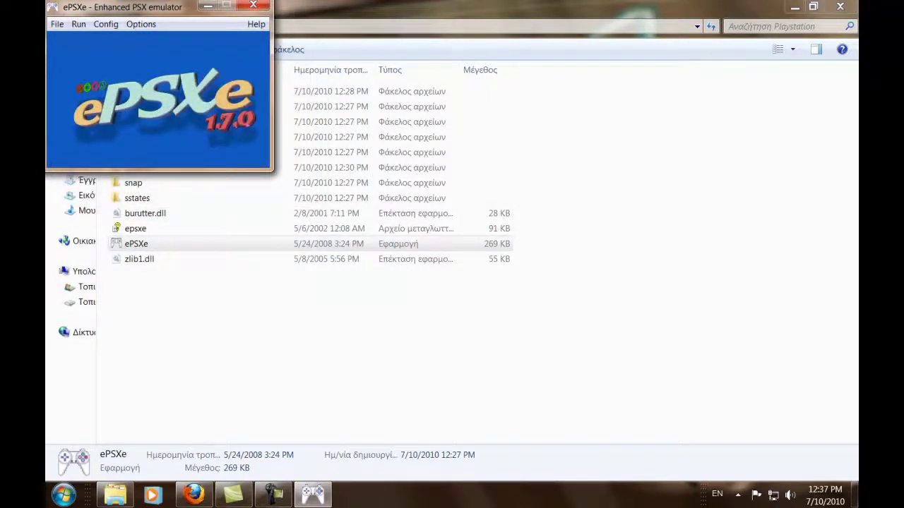